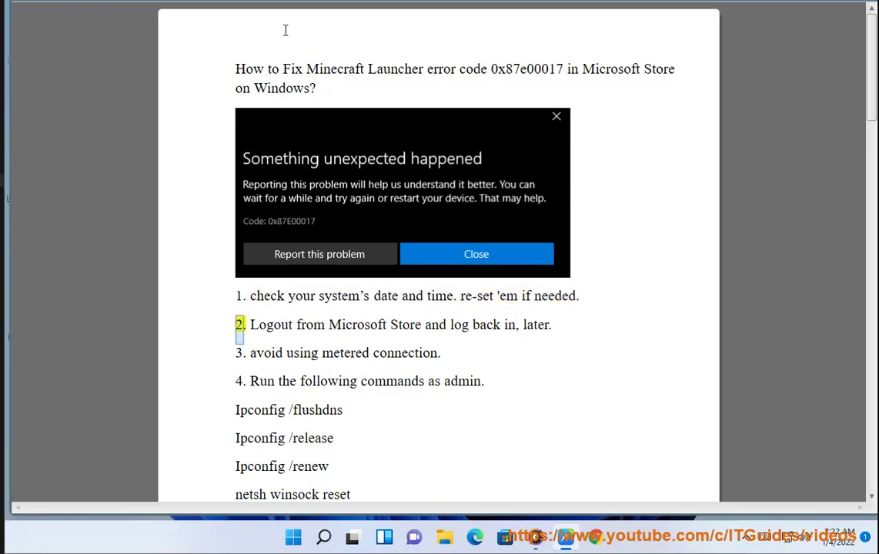
# In Settings, review the Date & time and Language & region pages under Time & language
pyautogui.click(294, 539)
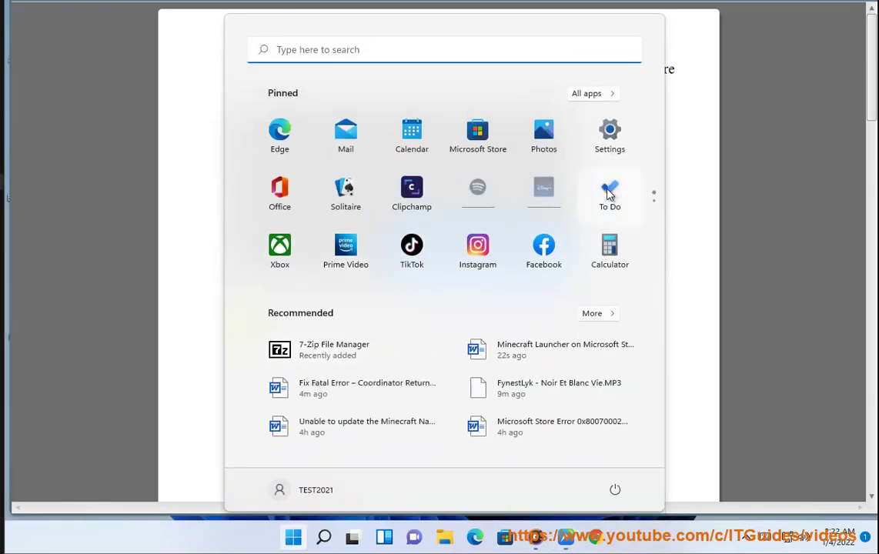
pyautogui.click(611, 132)
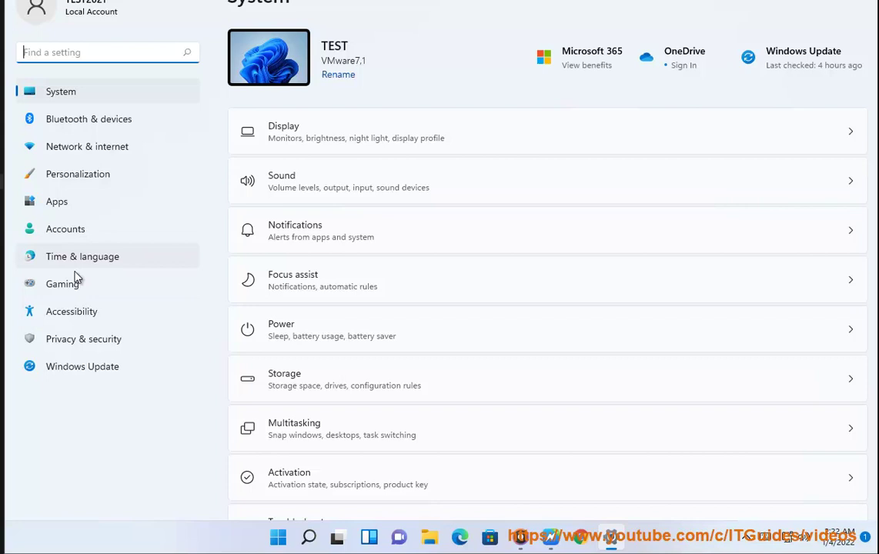
pyautogui.click(76, 280)
pyautogui.click(84, 262)
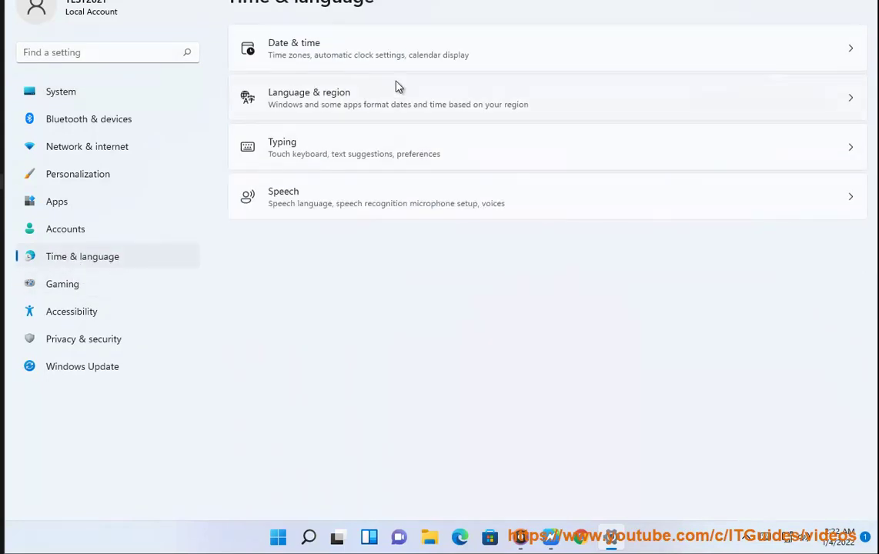
pyautogui.click(584, 54)
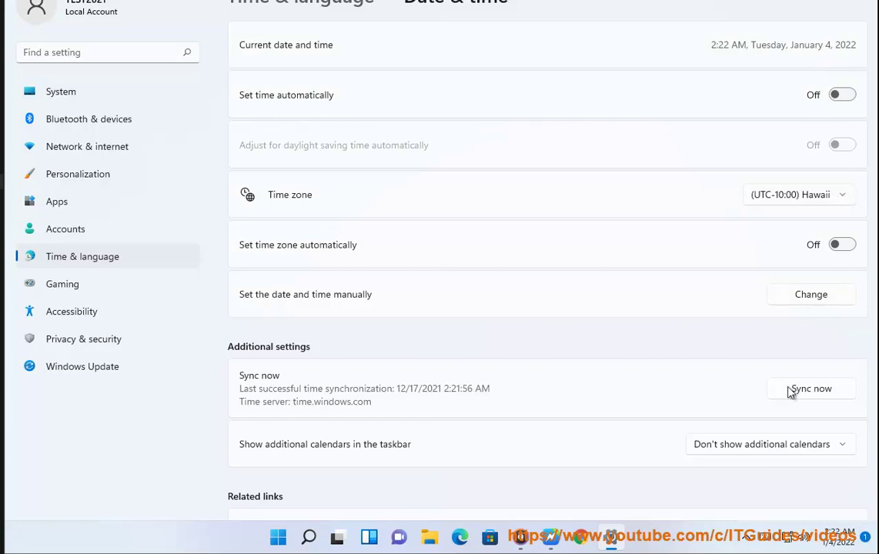
pyautogui.click(316, 4)
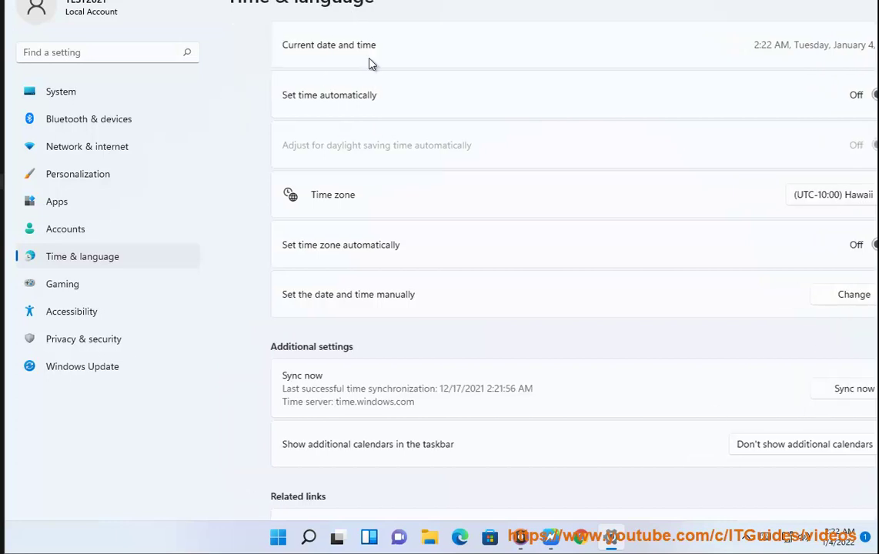
pyautogui.click(587, 98)
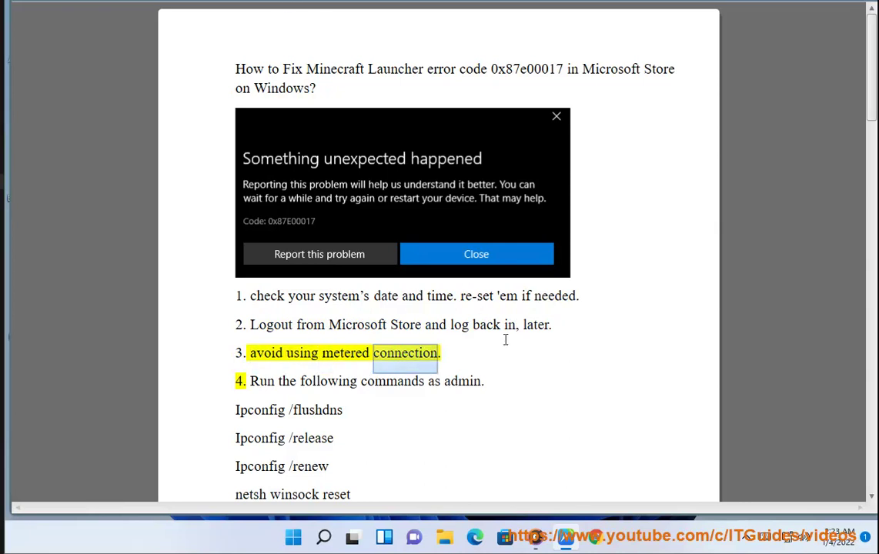
pyautogui.moveTo(504, 325); pyautogui.dragTo(338, 325)
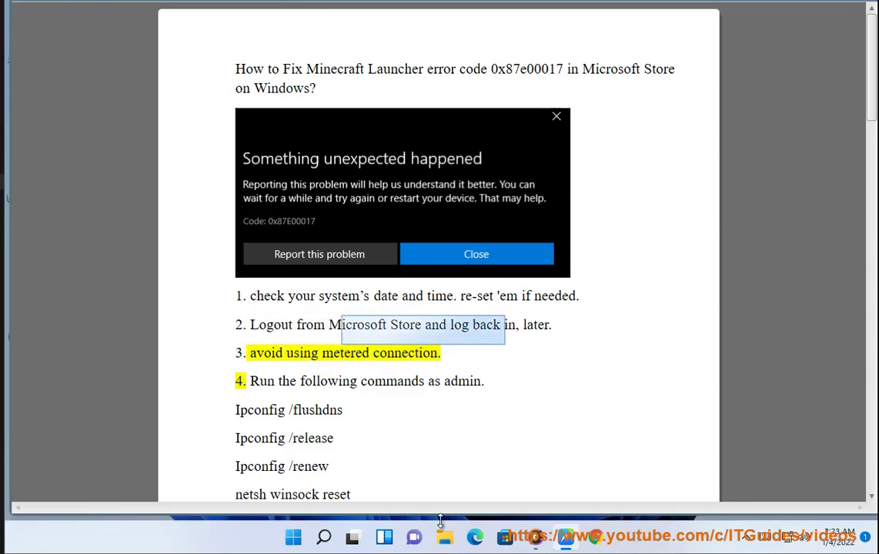
pyautogui.click(505, 537)
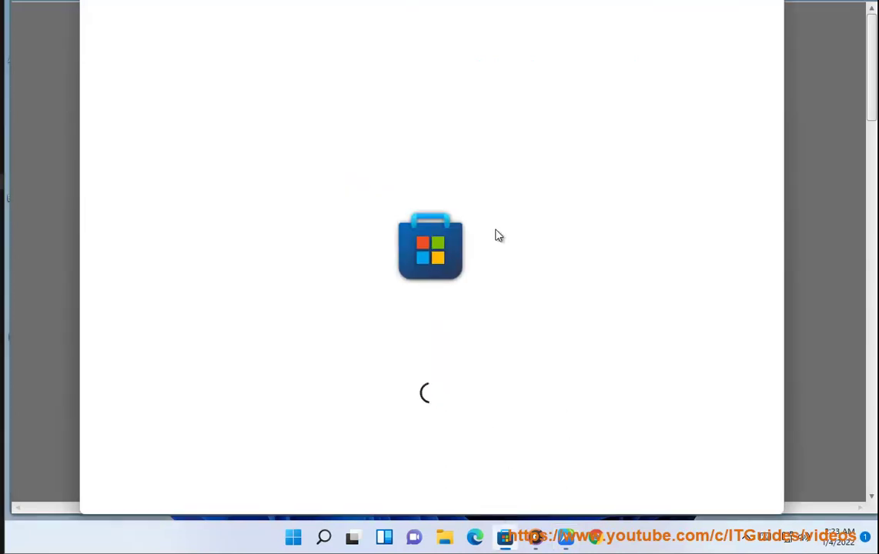
pyautogui.click(649, 4)
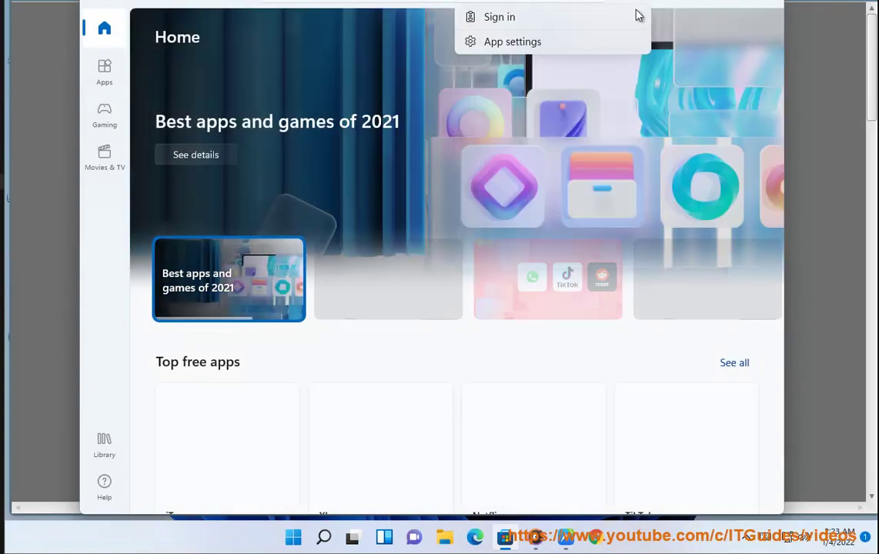
pyautogui.click(734, 2)
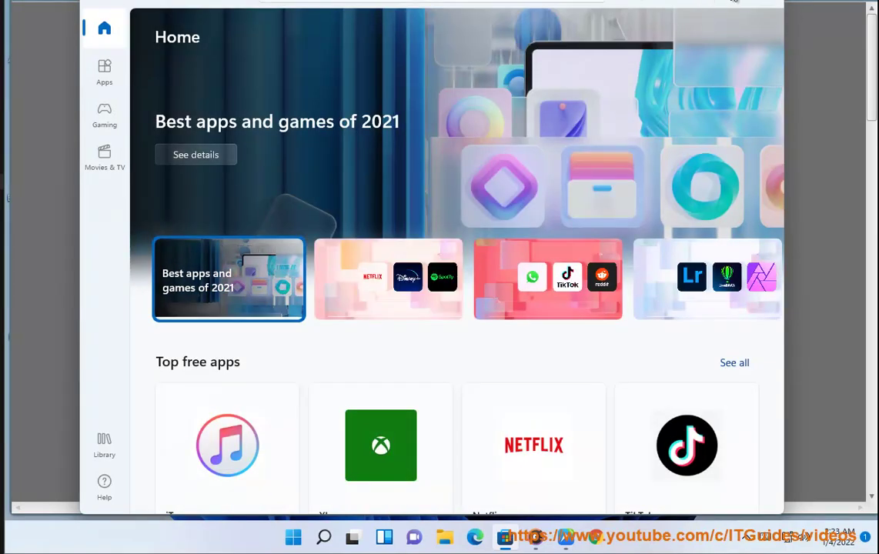
# Highlight the guide's metered-connection step and bring up Windows Settings
pyautogui.click(343, 389)
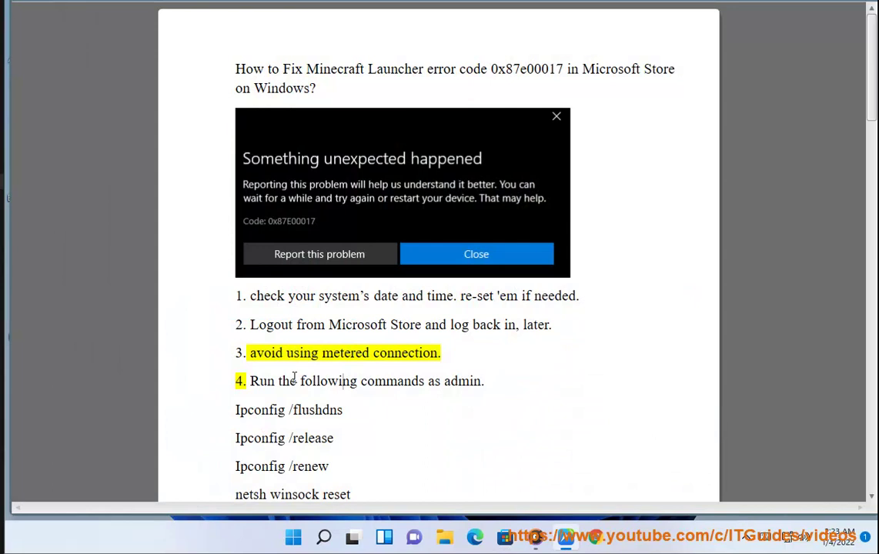
pyautogui.moveTo(289, 351); pyautogui.dragTo(463, 358)
pyautogui.press('super')
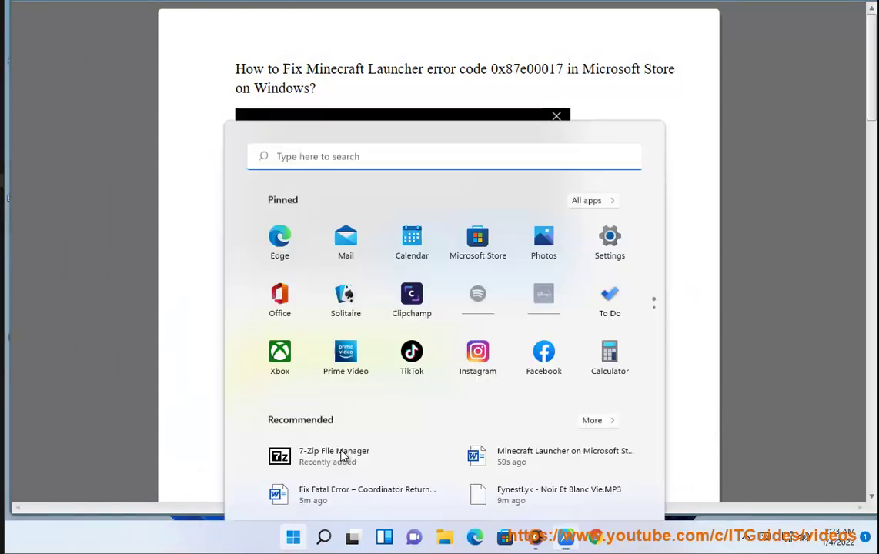
pyautogui.click(611, 139)
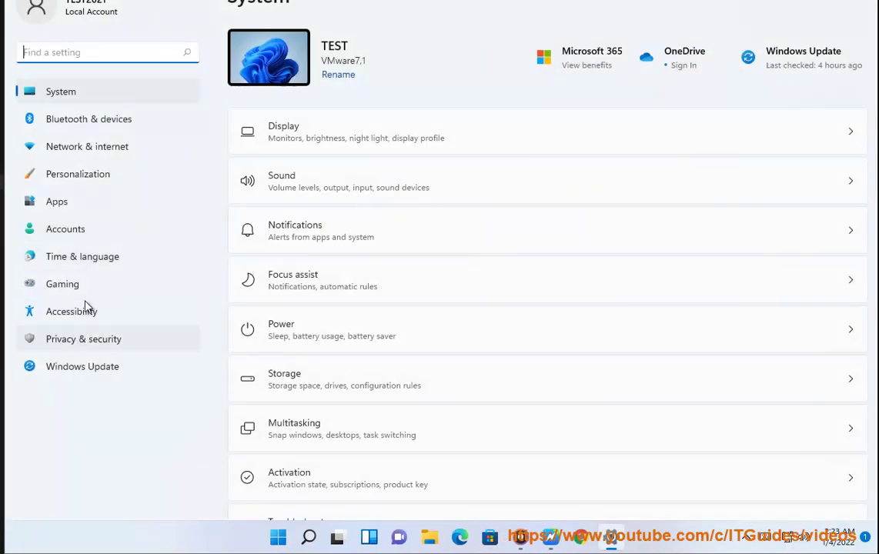
pyautogui.click(520, 539)
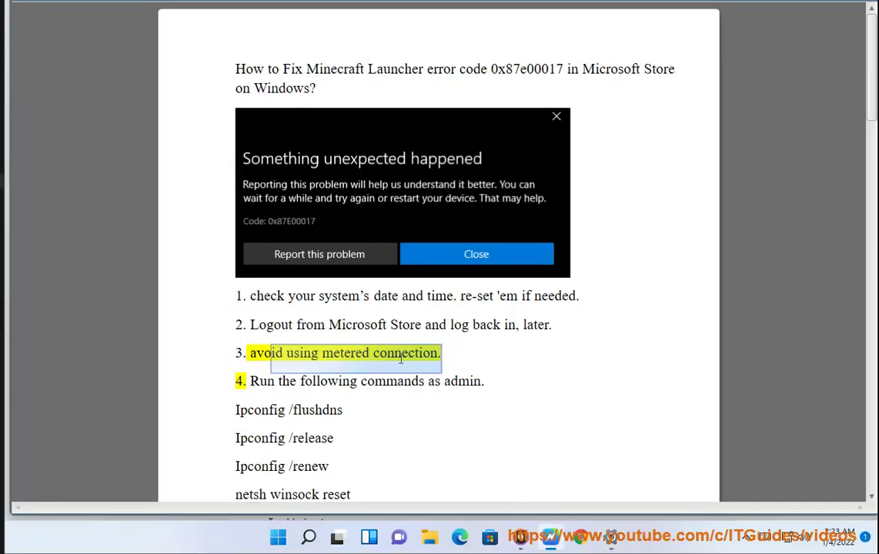
pyautogui.click(611, 537)
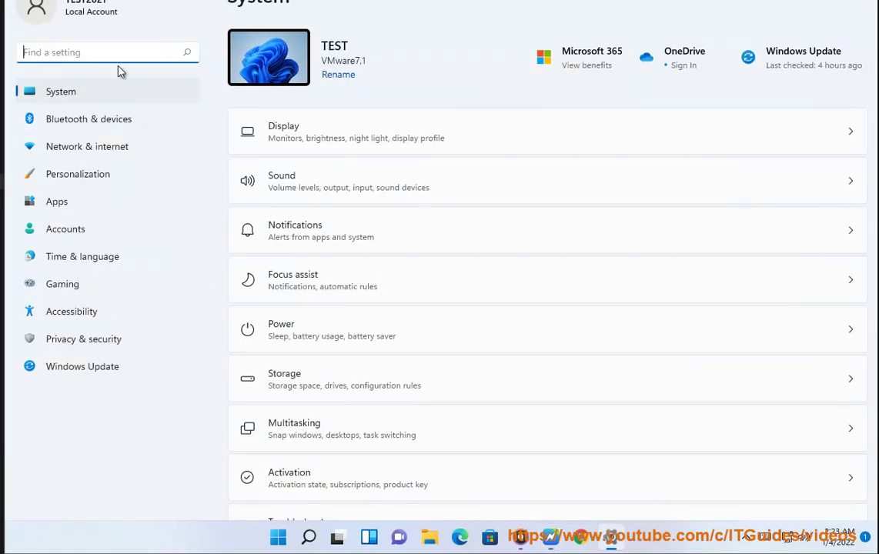
# Search 'metered' and check the Ethernet connection's metered toggle under Network & internet
pyautogui.write('metered')
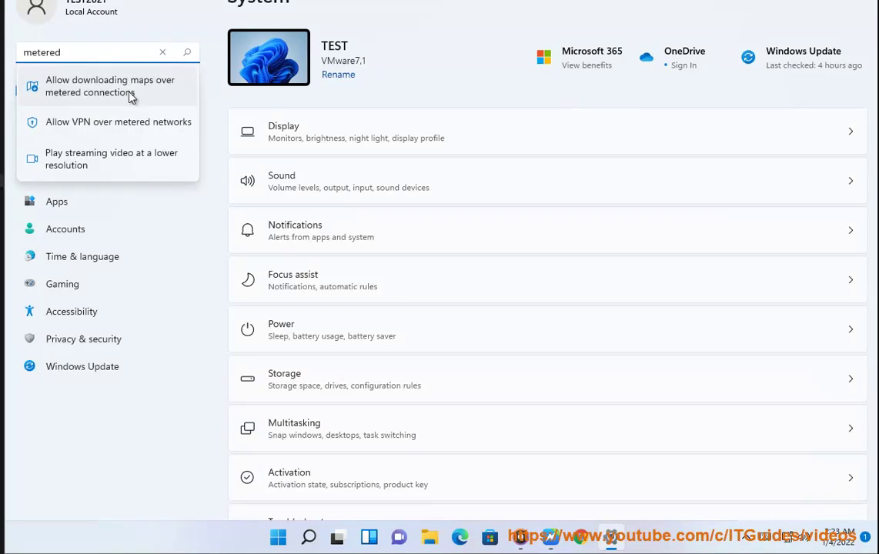
pyautogui.click(131, 96)
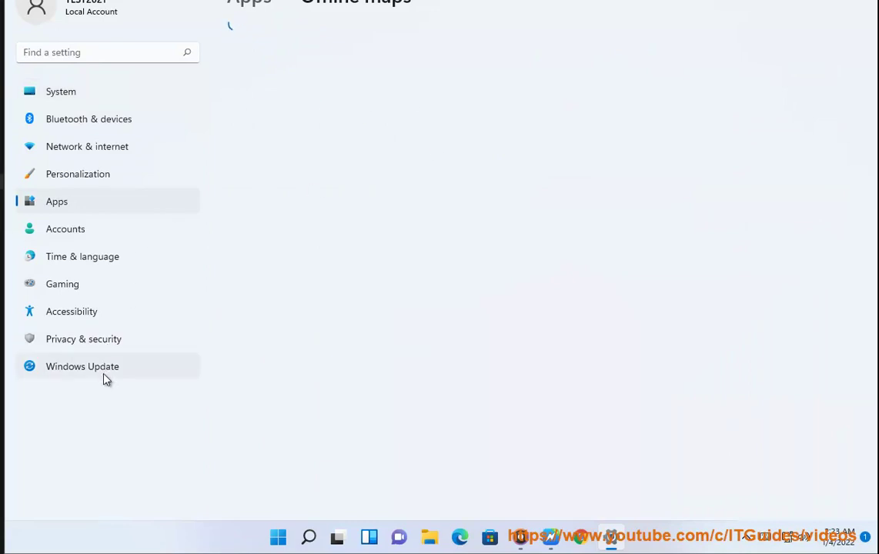
pyautogui.click(81, 153)
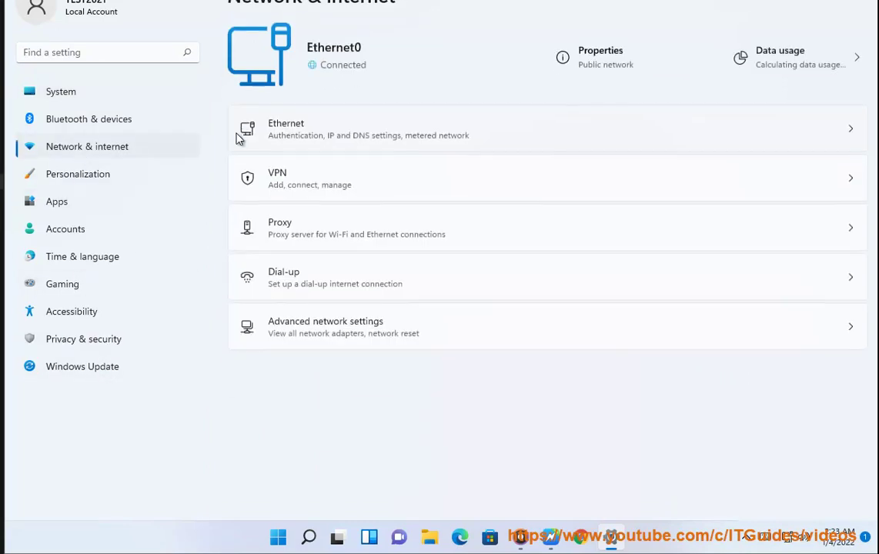
pyautogui.click(519, 131)
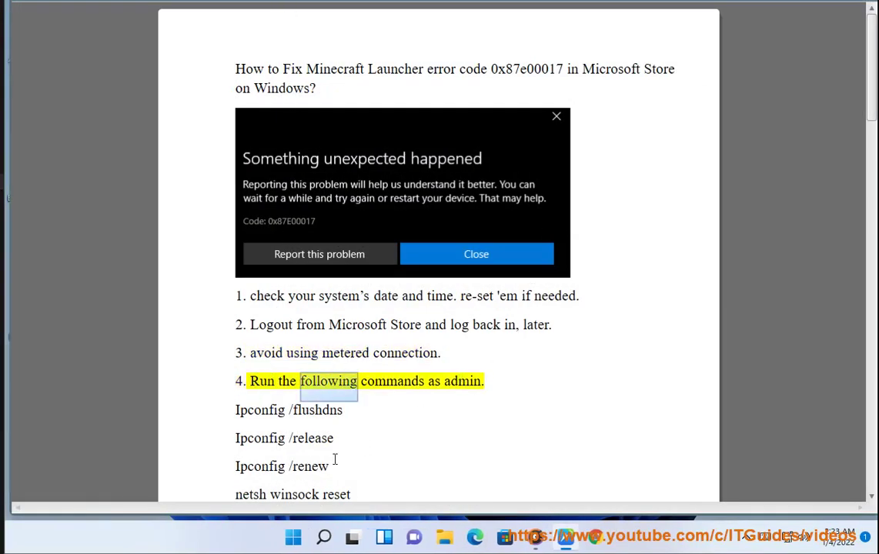
# Launch Command Prompt as administrator and place it beside the guide
pyautogui.click(323, 536)
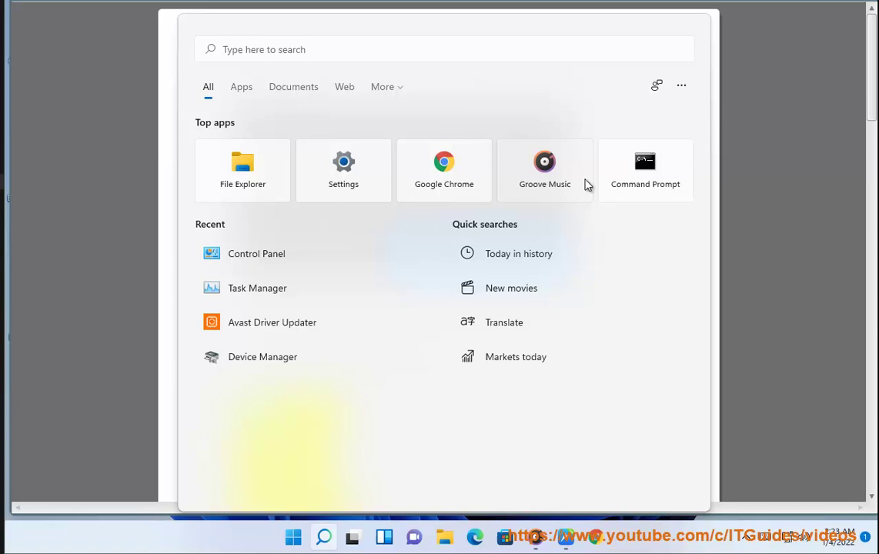
pyautogui.rightClick(653, 204)
pyautogui.click(600, 193)
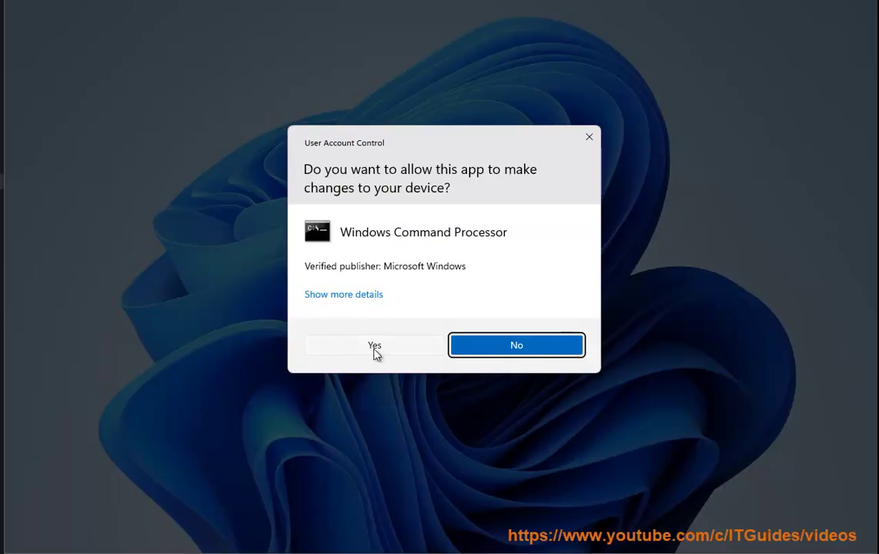
pyautogui.click(373, 348)
pyautogui.moveTo(319, 14)
pyautogui.mouseDown()
pyautogui.moveTo(556, 81)
pyautogui.moveTo(664, 130)
pyautogui.mouseUp()
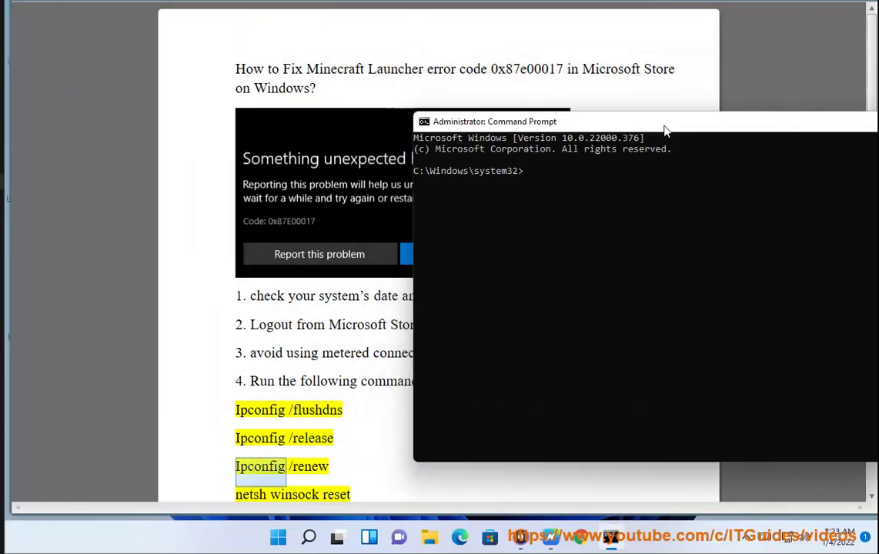
# Scroll the guide past the Plan B PowerShell snippet to step 5, 'Update your system'
pyautogui.click(303, 406)
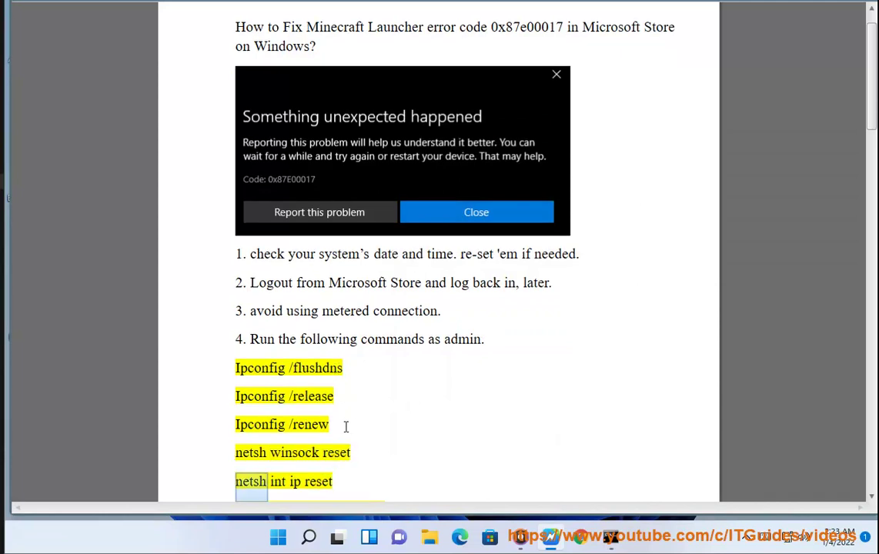
pyautogui.scroll(-1, 346, 425)
pyautogui.scroll(-1, 351, 415)
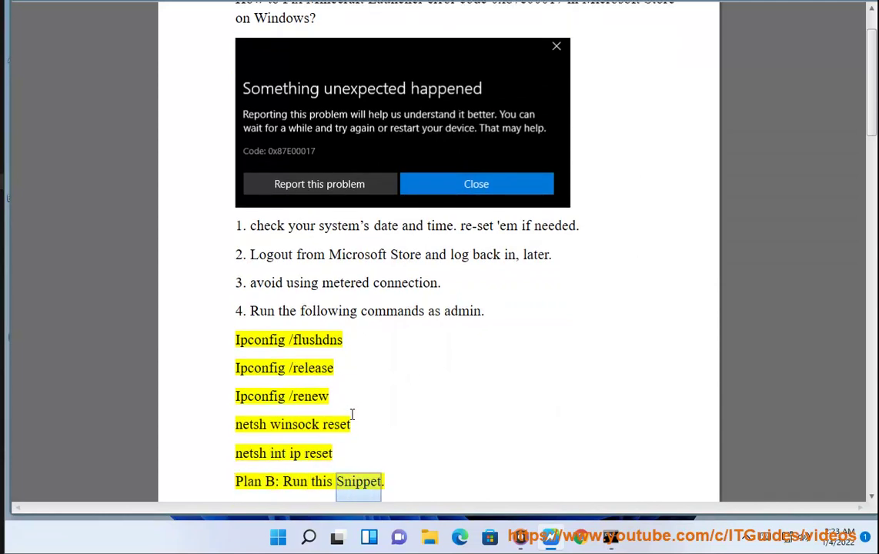
pyautogui.scroll(-2, 366, 408)
pyautogui.scroll(-2, 367, 406)
pyautogui.scroll(-1, 370, 404)
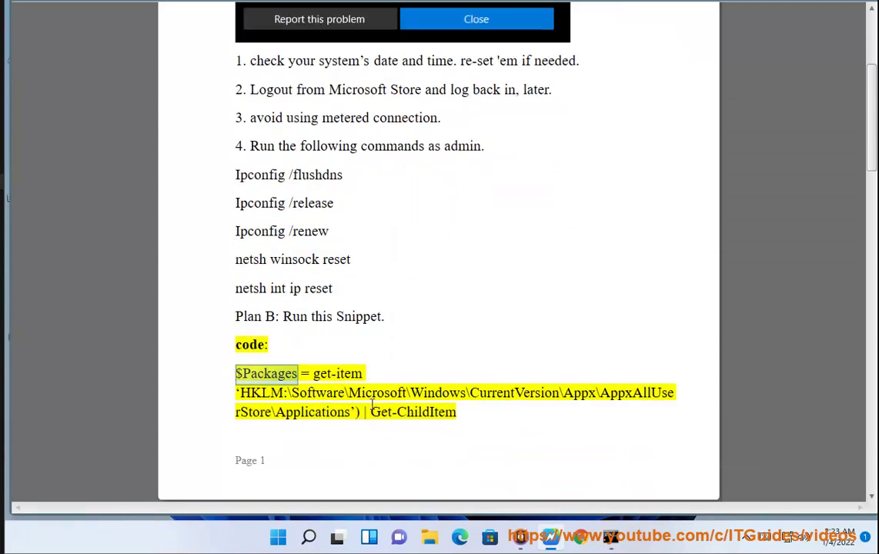
pyautogui.scroll(-1, 374, 401)
pyautogui.scroll(-1, 467, 351)
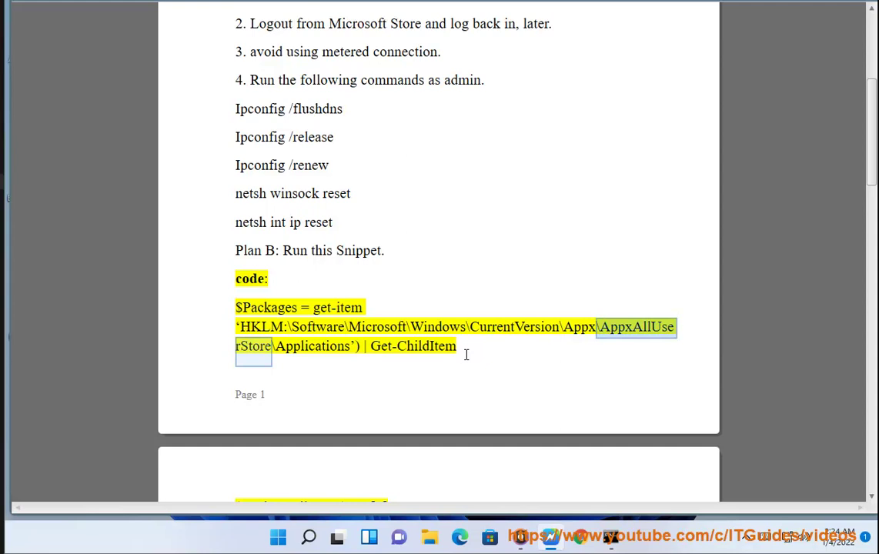
pyautogui.scroll(-3, 466, 355)
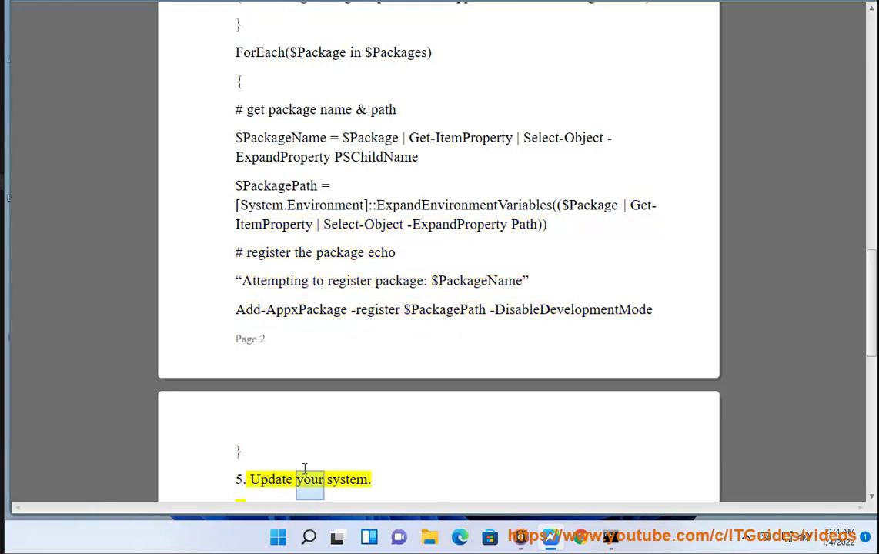
# Copy the whole Plan B code snippet from the guide and bring the admin console forward
pyautogui.moveTo(244, 452); pyautogui.dragTo(215, 255)
pyautogui.click(249, 439)
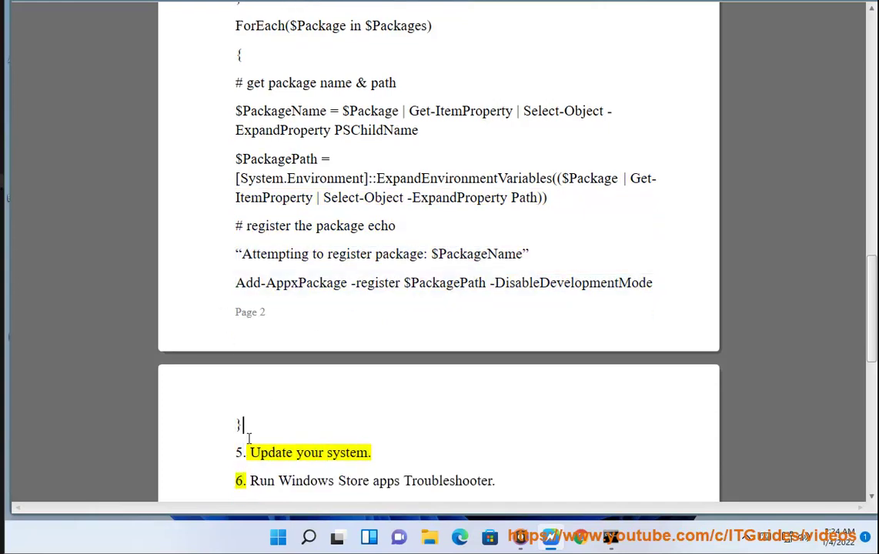
pyautogui.moveTo(240, 409)
pyautogui.mouseDown()
pyautogui.moveTo(183, 6)
pyautogui.moveTo(196, 71)
pyautogui.mouseUp()
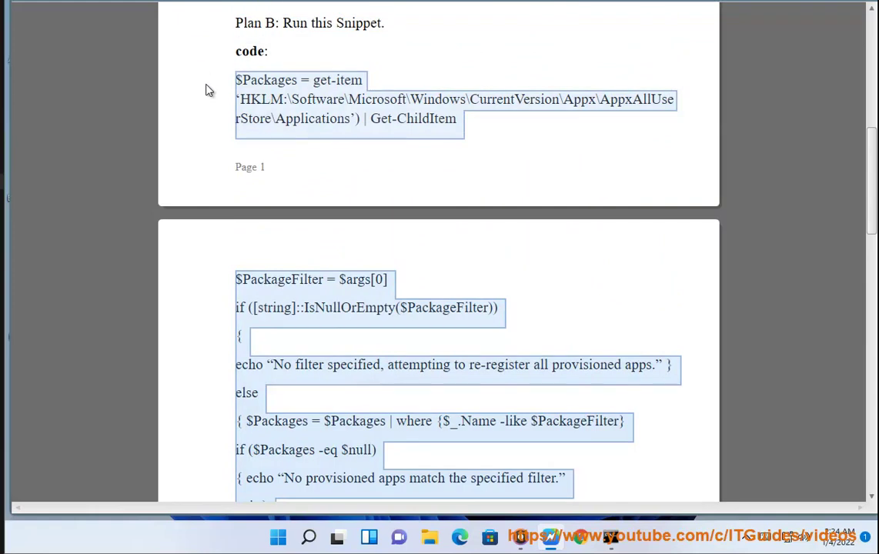
pyautogui.rightClick(348, 116)
pyautogui.click(394, 157)
pyautogui.click(612, 543)
pyautogui.click(433, 133)
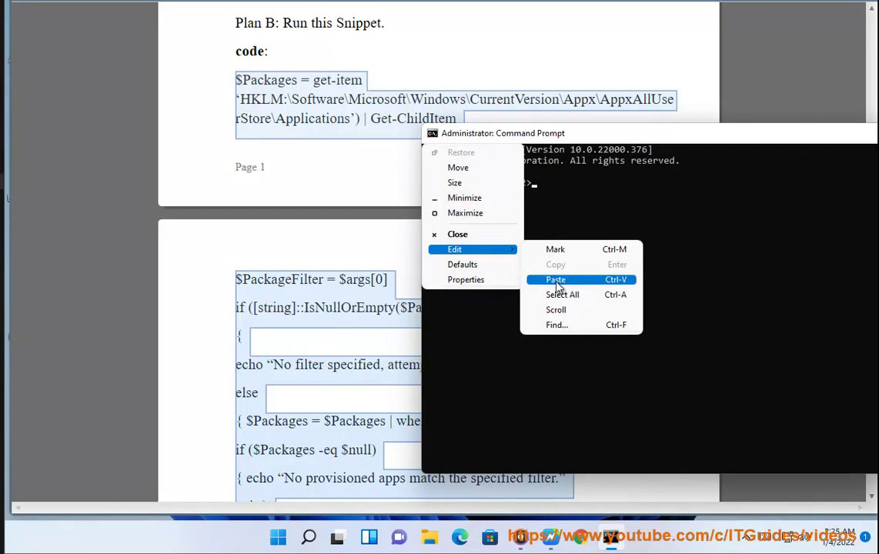
# Find Notepad with 'NOTE' and paste the Plan B script into a new note
pyautogui.click(309, 540)
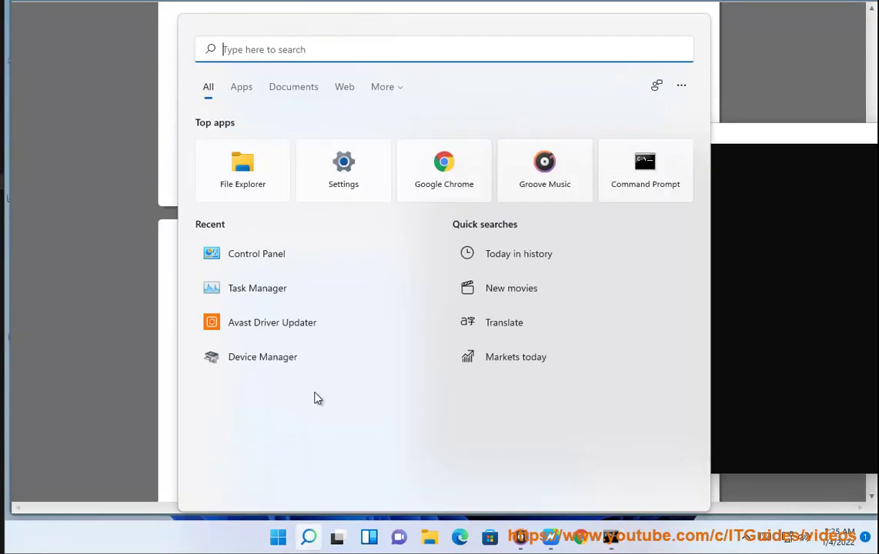
pyautogui.write('NOTE')
pyautogui.click(292, 170)
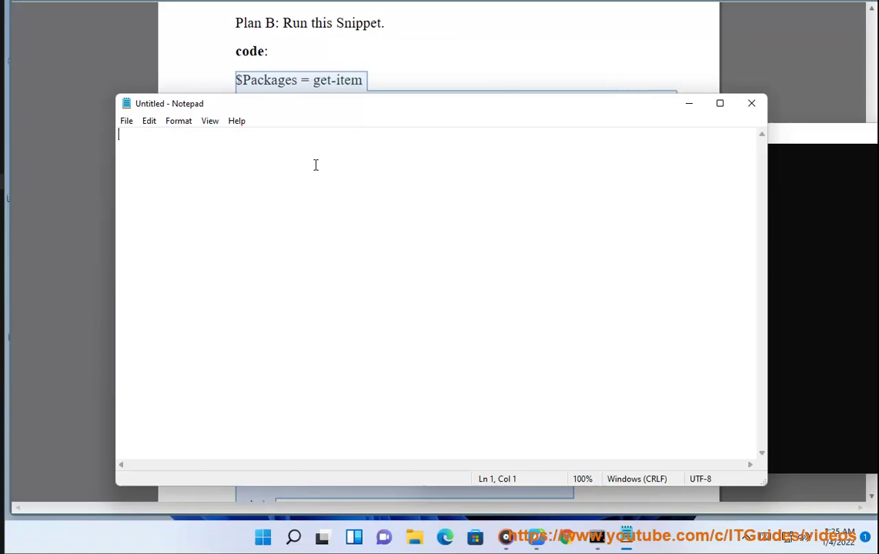
pyautogui.hotkey('ctrl', 'v')
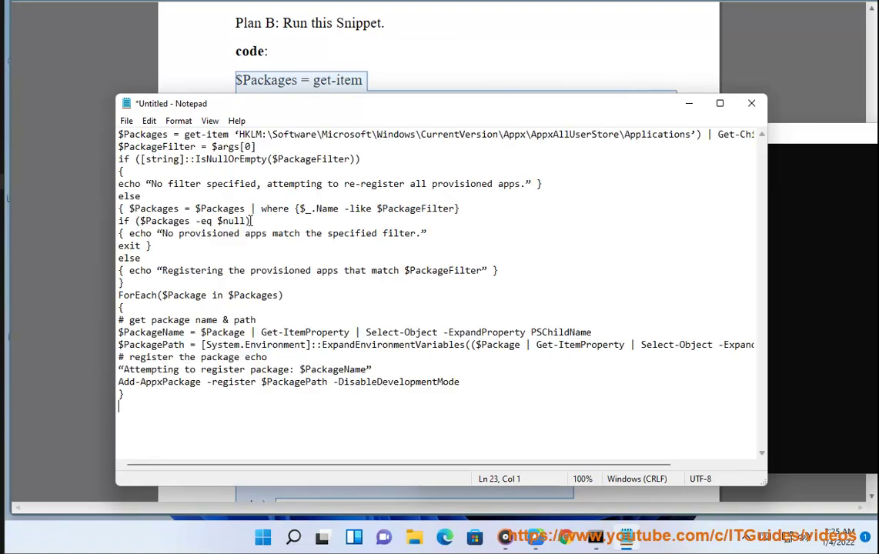
# Maximize and widen Notepad so the long script lines show, then select the whole script
pyautogui.moveTo(151, 409); pyautogui.dragTo(8, 100)
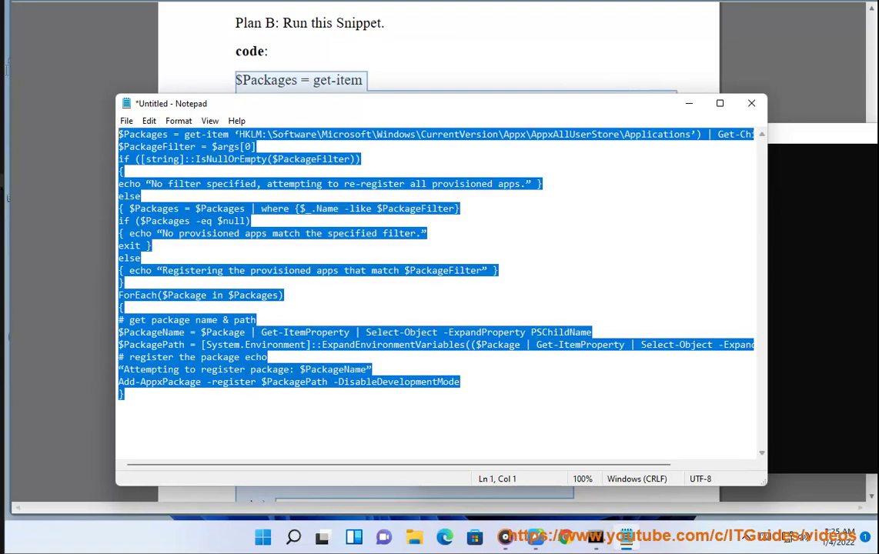
pyautogui.click(720, 104)
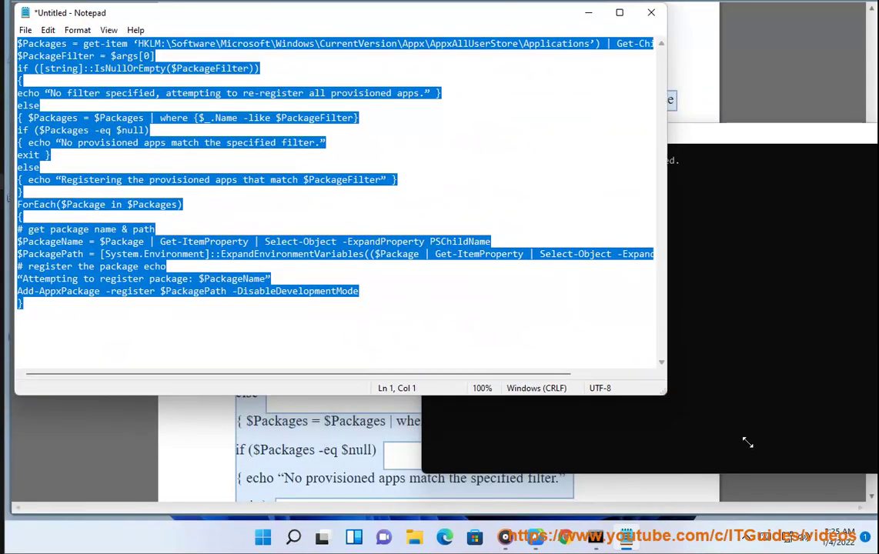
pyautogui.moveTo(665, 394)
pyautogui.mouseDown()
pyautogui.moveTo(847, 484)
pyautogui.moveTo(864, 484)
pyautogui.mouseUp()
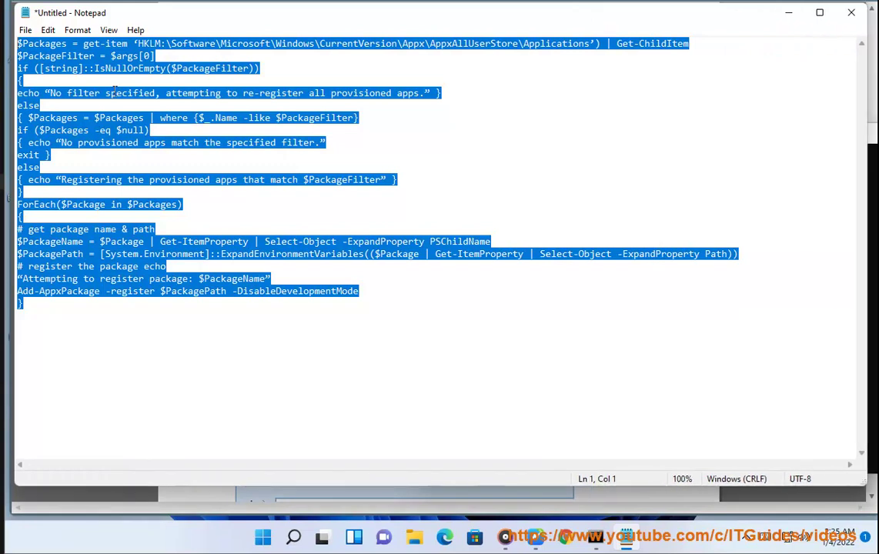
pyautogui.click(77, 30)
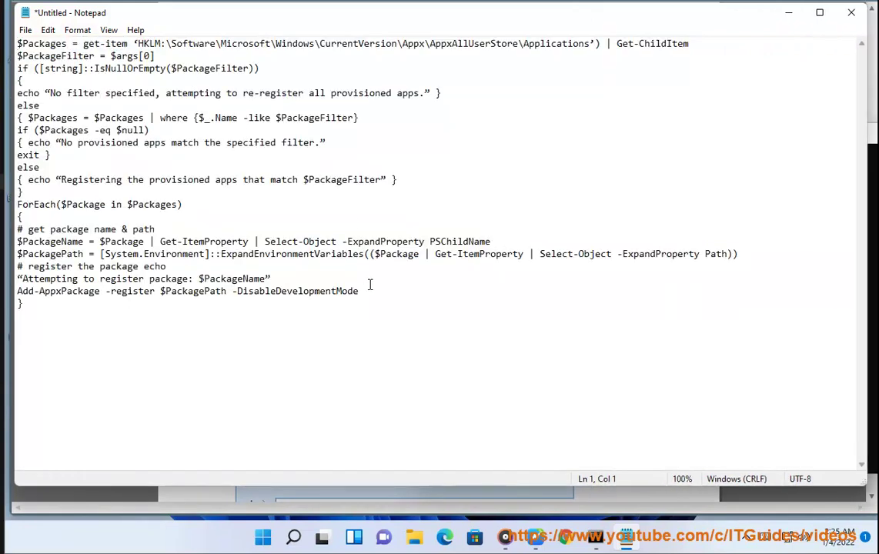
pyautogui.moveTo(39, 305); pyautogui.dragTo(188, 2)
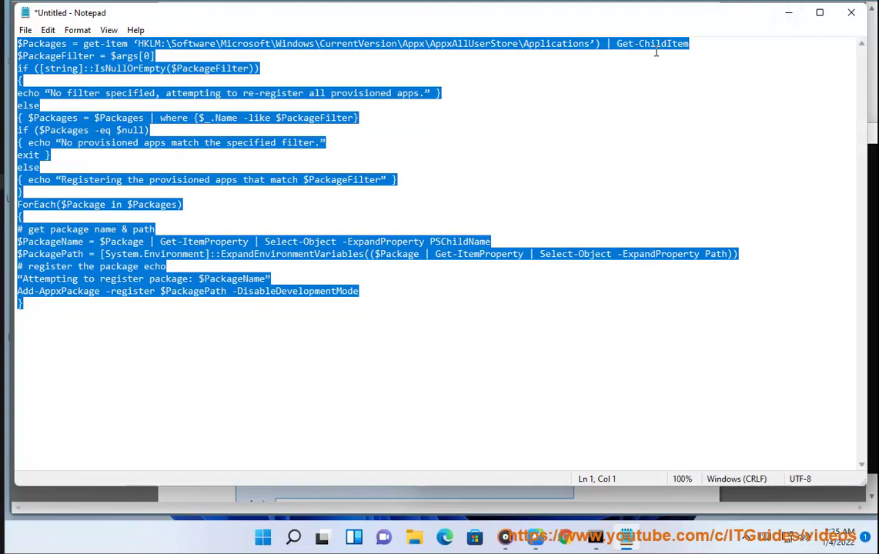
# Minimize Notepad, then scroll the guide to step 5 and mark the word 'system.'
pyautogui.click(789, 13)
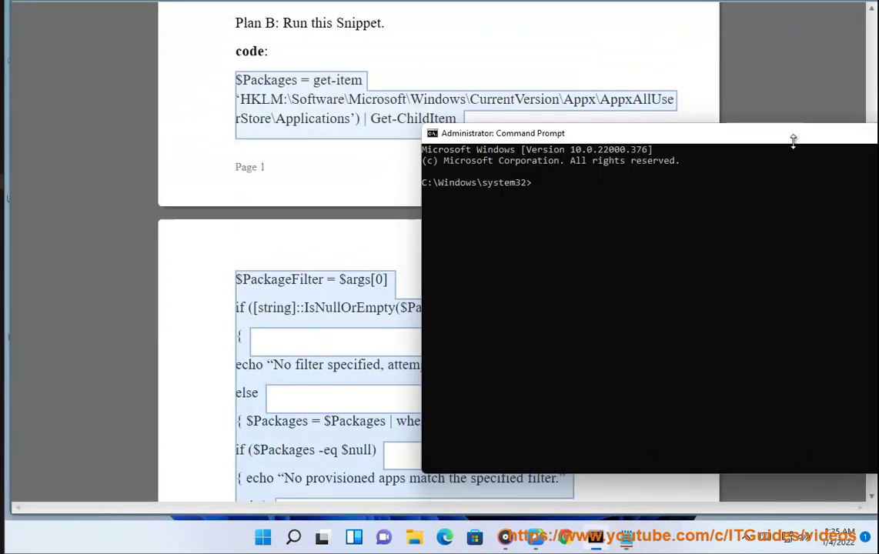
pyautogui.click(432, 133)
pyautogui.moveTo(472, 250)
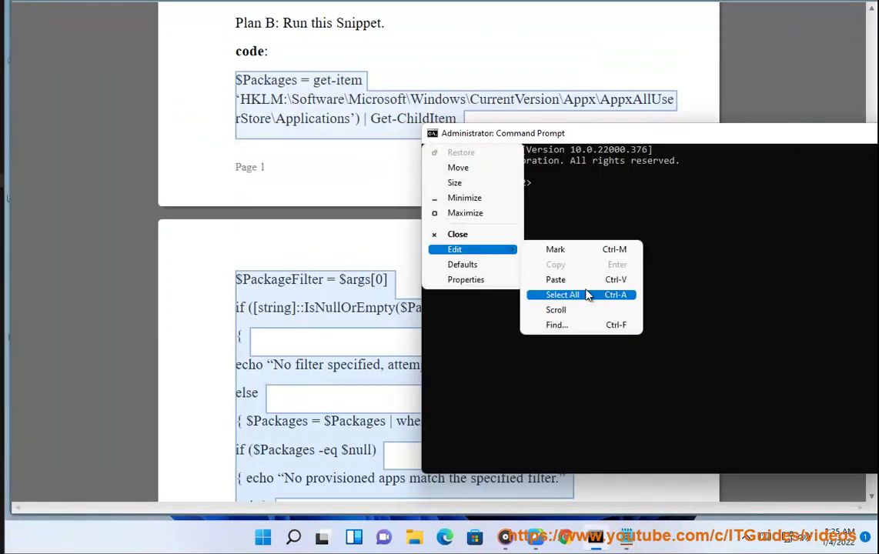
pyautogui.scroll(-1, 332, 342)
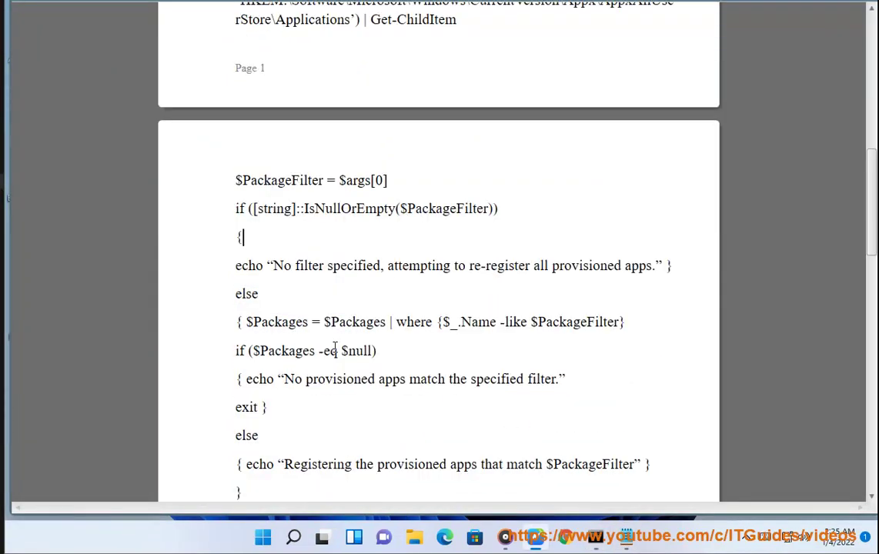
pyautogui.scroll(-1, 340, 334)
pyautogui.scroll(-1, 336, 353)
pyautogui.scroll(-1, 354, 434)
pyautogui.scroll(-2, 352, 437)
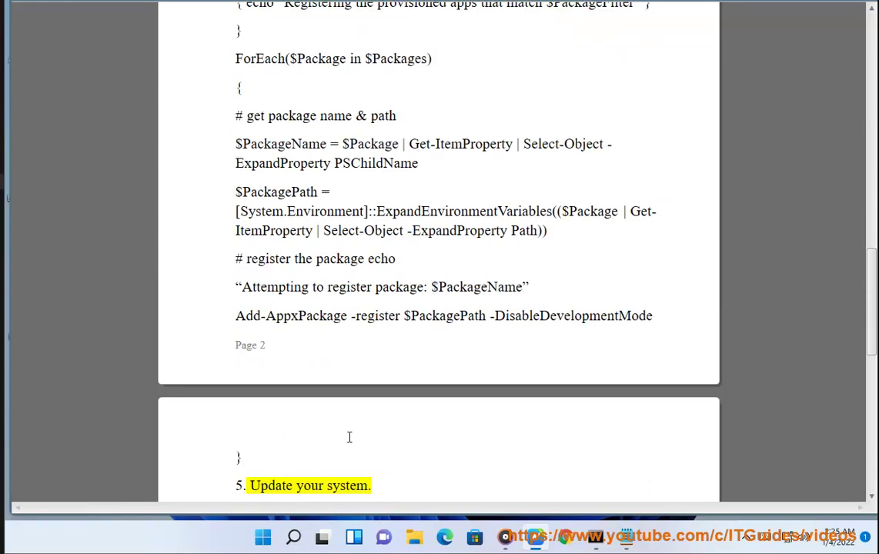
pyautogui.scroll(-1, 350, 437)
pyautogui.doubleClick(344, 393)
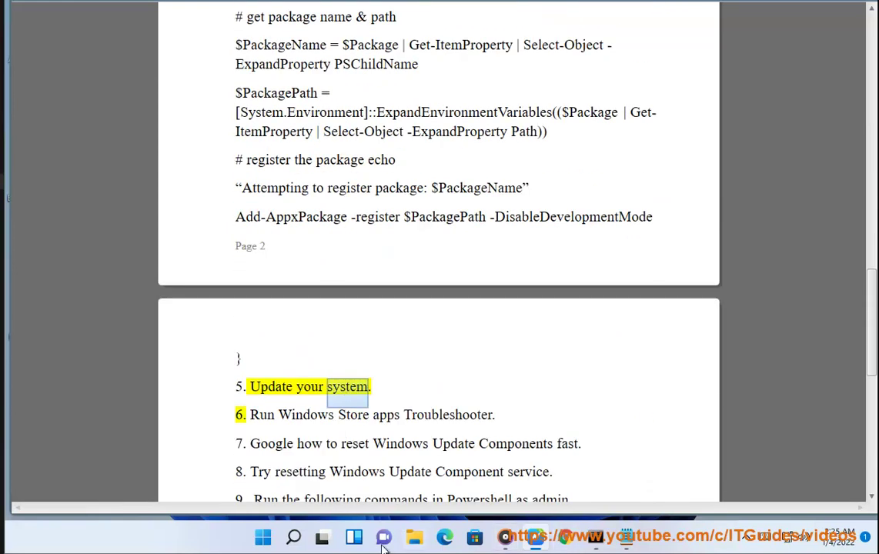
# Run Check for updates on the Windows Update page in Settings
pyautogui.click(258, 537)
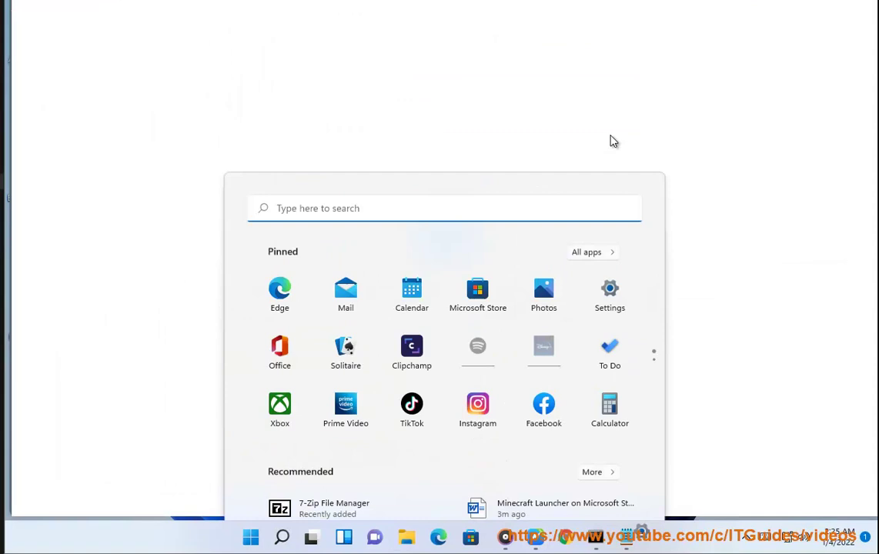
pyautogui.click(610, 289)
pyautogui.click(820, 61)
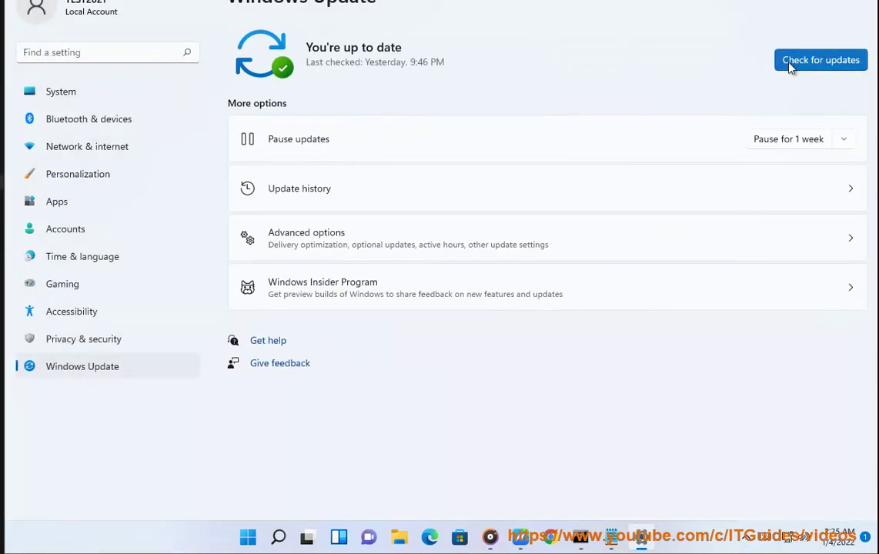
pyautogui.click(791, 65)
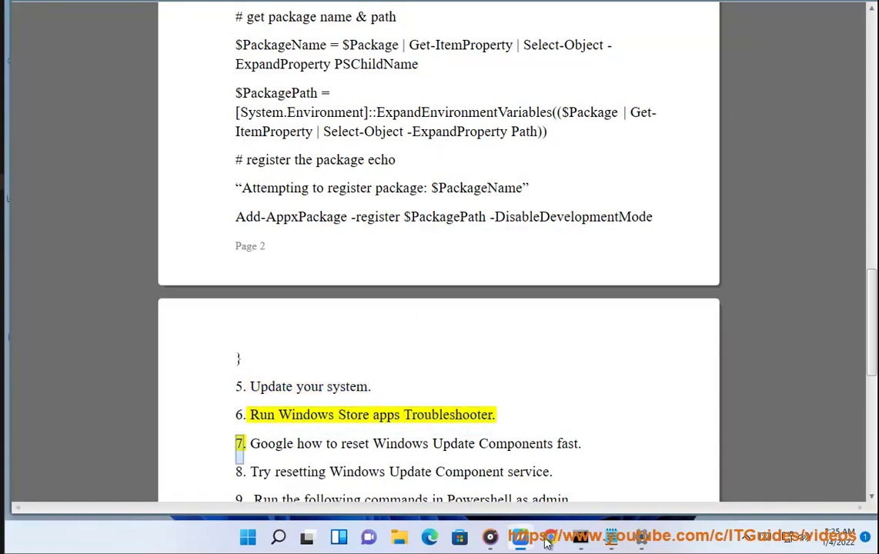
# Search Control Panel for 'TR' and list all troubleshooters
pyautogui.click(278, 536)
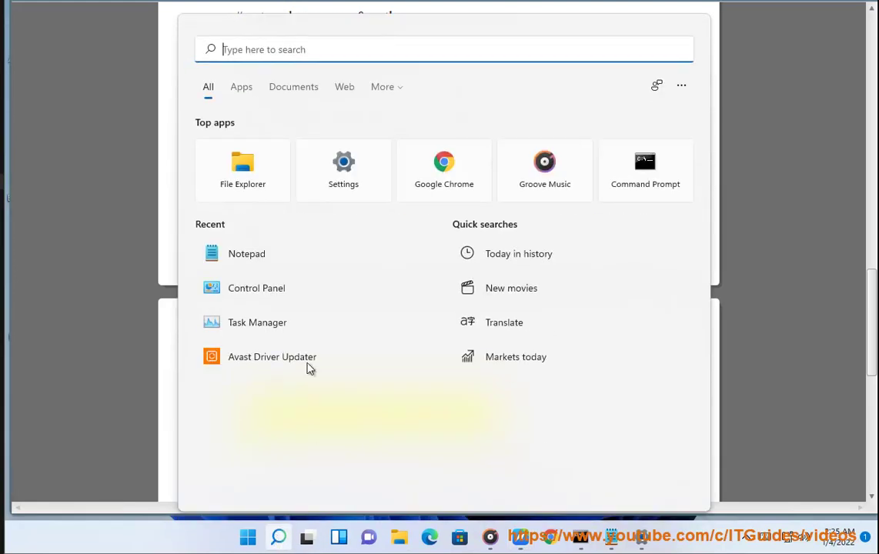
pyautogui.click(266, 302)
pyautogui.click(656, 48)
pyautogui.write('TR')
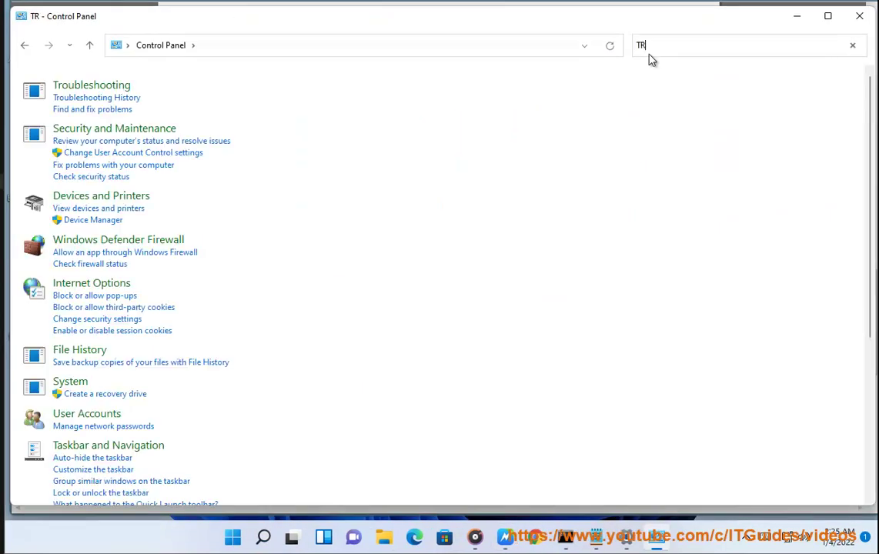
pyautogui.click(56, 100)
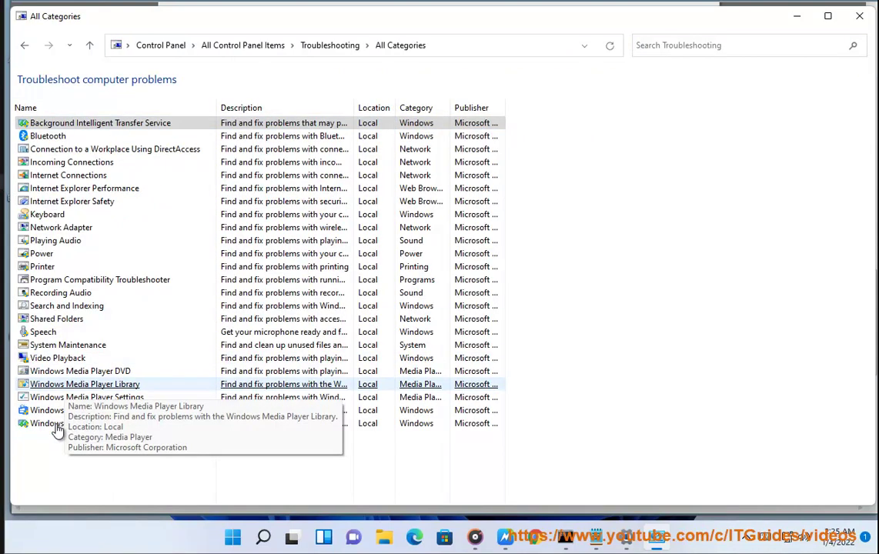
# Launch and cancel the Windows Store Apps troubleshooter, then minimize Control Panel
pyautogui.click(58, 412)
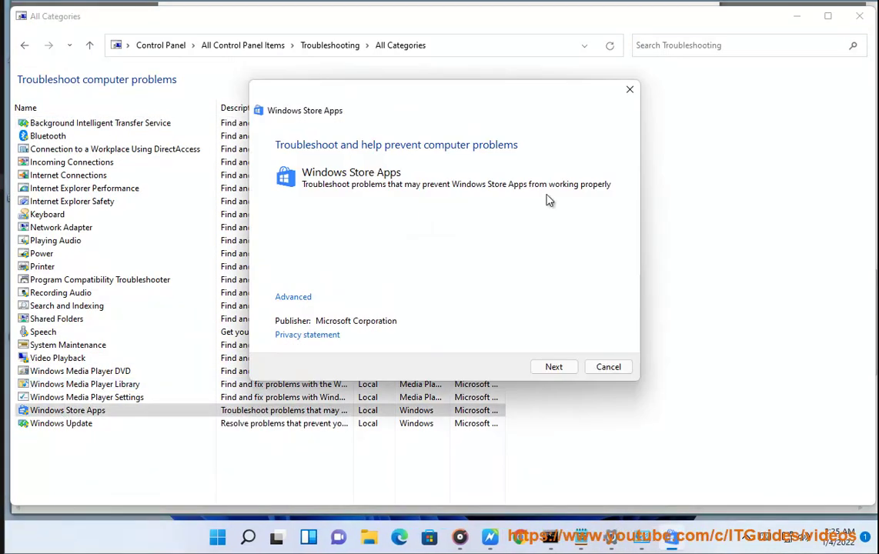
pyautogui.click(610, 369)
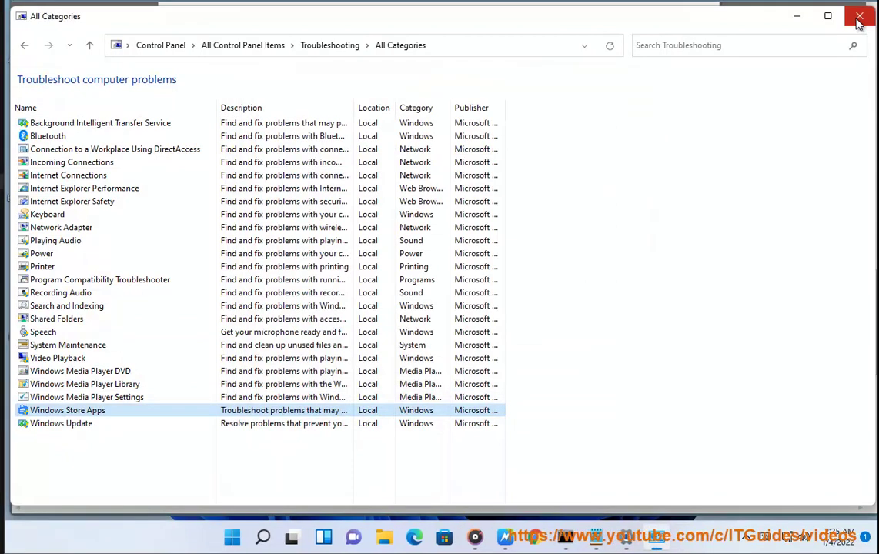
pyautogui.click(797, 16)
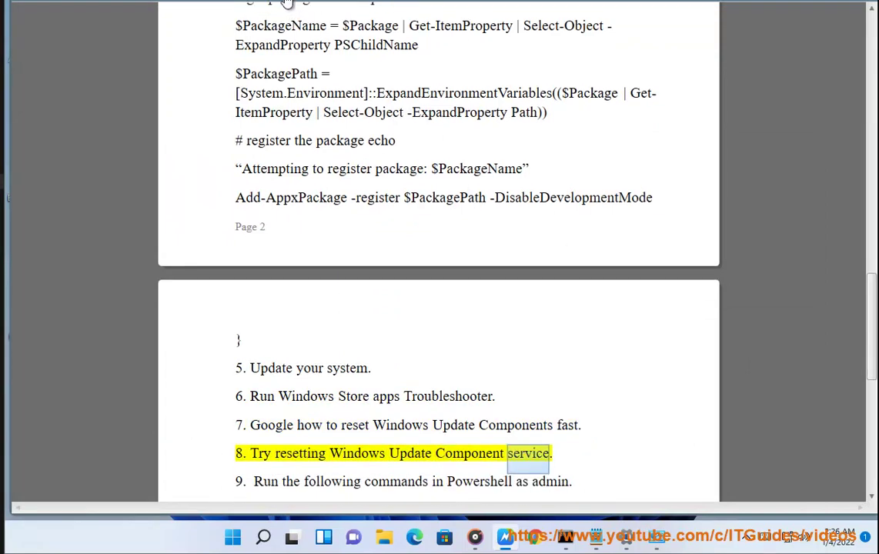
# Search Chrome for 'reset Windows Update Components', find the MajorGeeks Reset Windows Update Tool result, and return to the guide
pyautogui.moveTo(554, 425); pyautogui.dragTo(352, 425)
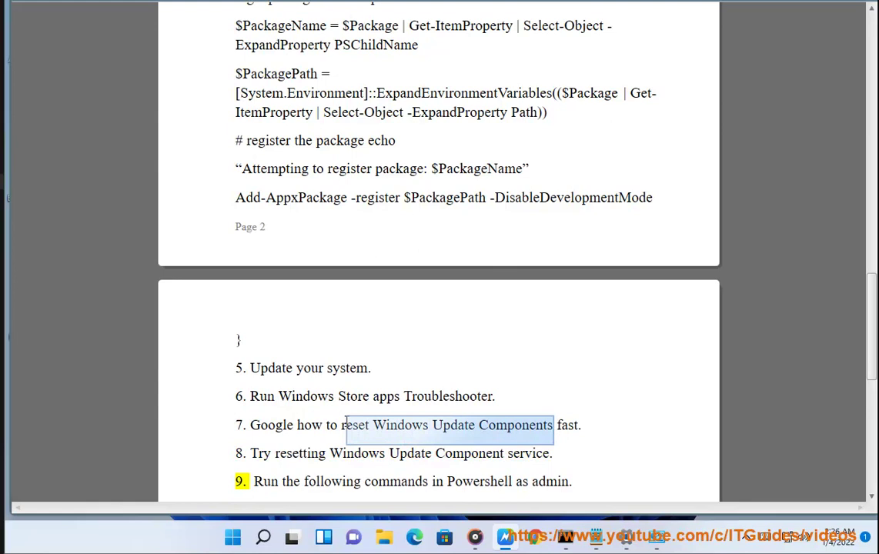
pyautogui.click(475, 537)
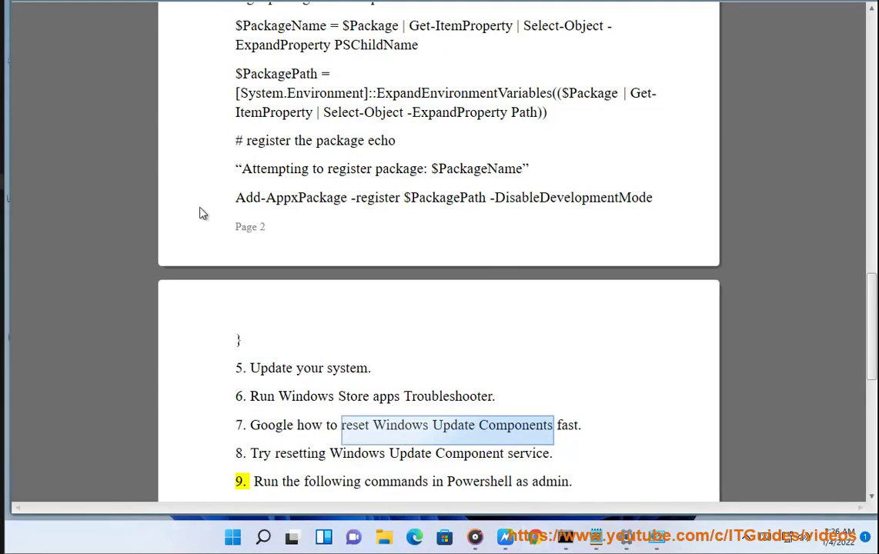
pyautogui.write('reset Windows Update Components')
pyautogui.click(300, 108)
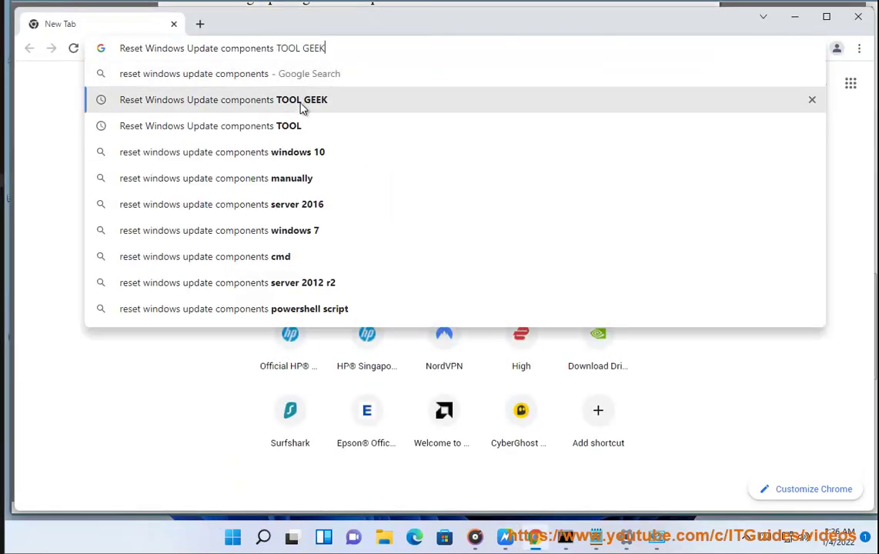
pyautogui.moveTo(404, 213); pyautogui.dragTo(77, 222)
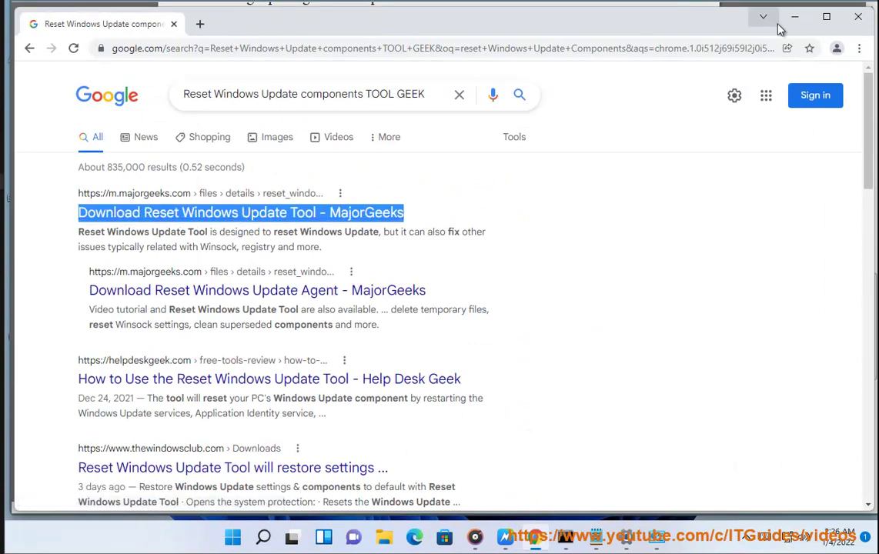
pyautogui.hotkey('alt', 'Tab')
pyautogui.click(311, 453)
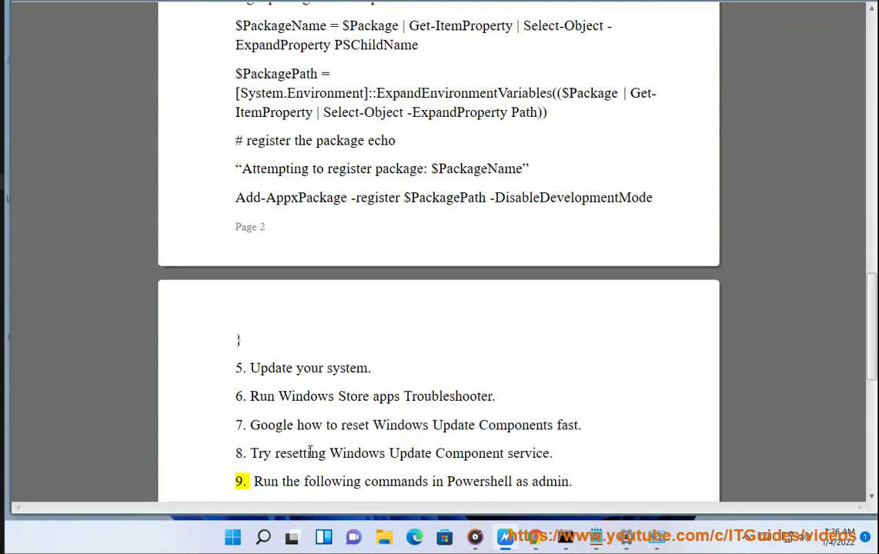
# Select step 8's Windows Update Component service phrase, then open Services by searching 'SER'
pyautogui.click(391, 425)
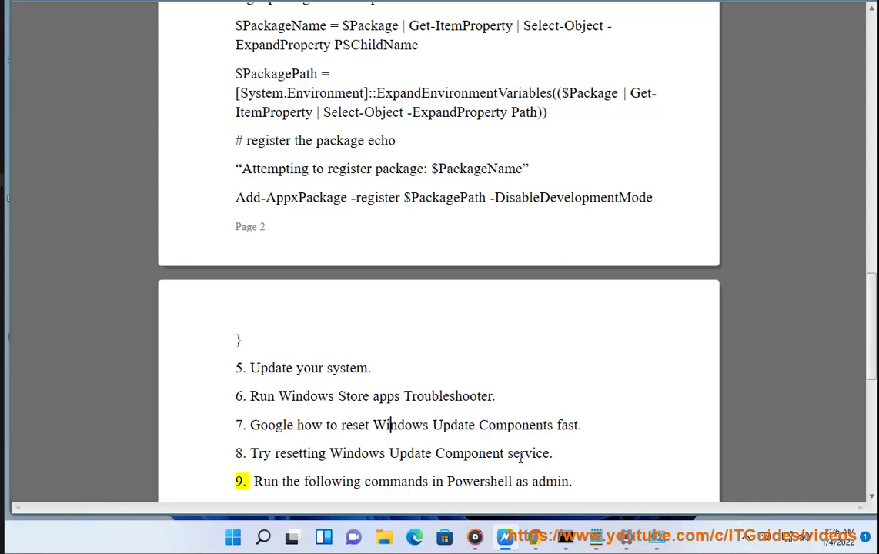
pyautogui.moveTo(544, 456); pyautogui.dragTo(307, 457)
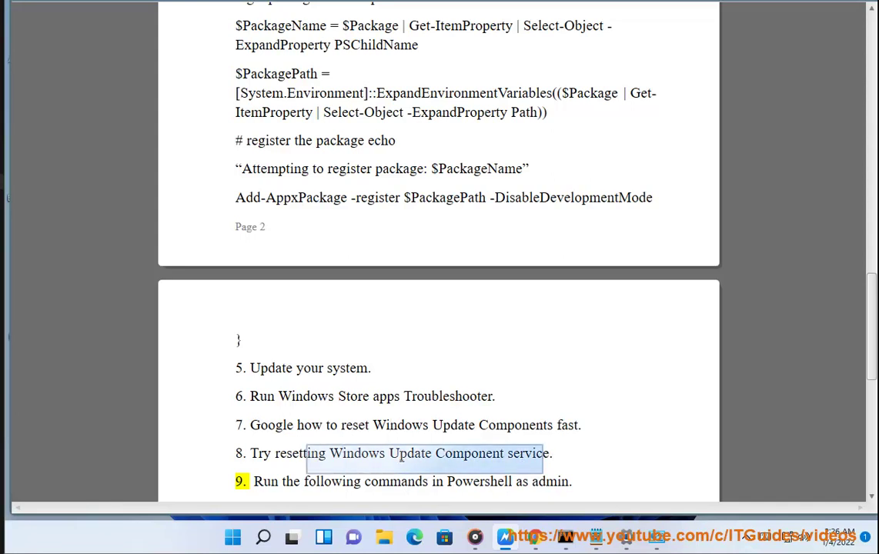
pyautogui.click(263, 537)
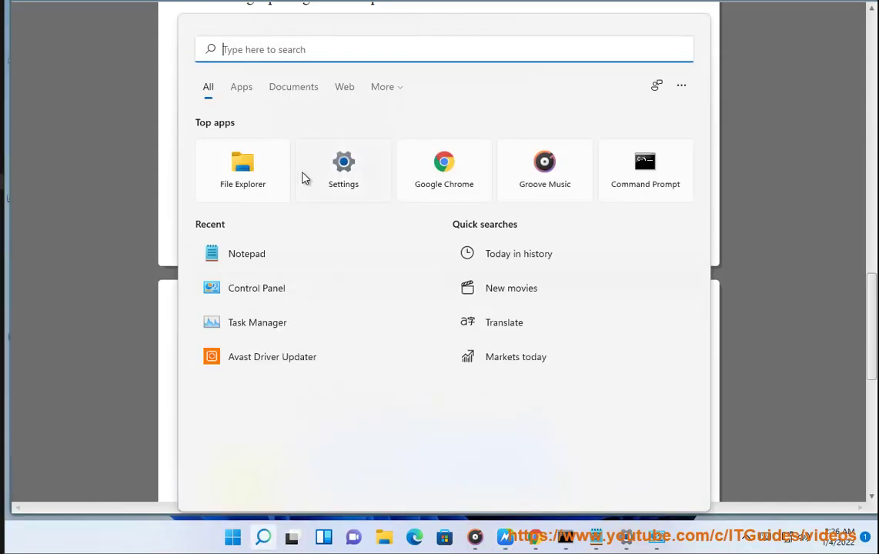
pyautogui.write('SER')
pyautogui.click(271, 160)
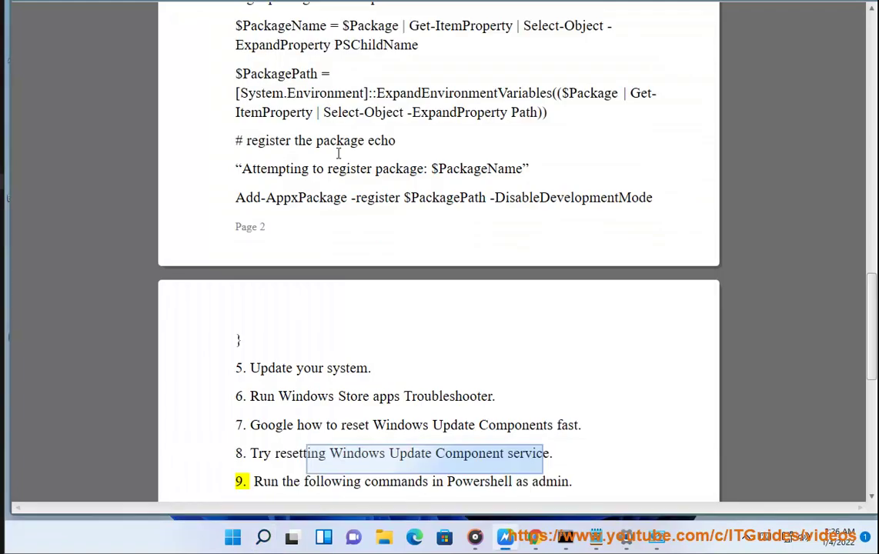
# Restart the Windows Update service in the services list and close Services
pyautogui.click(502, 222)
pyautogui.press('w')
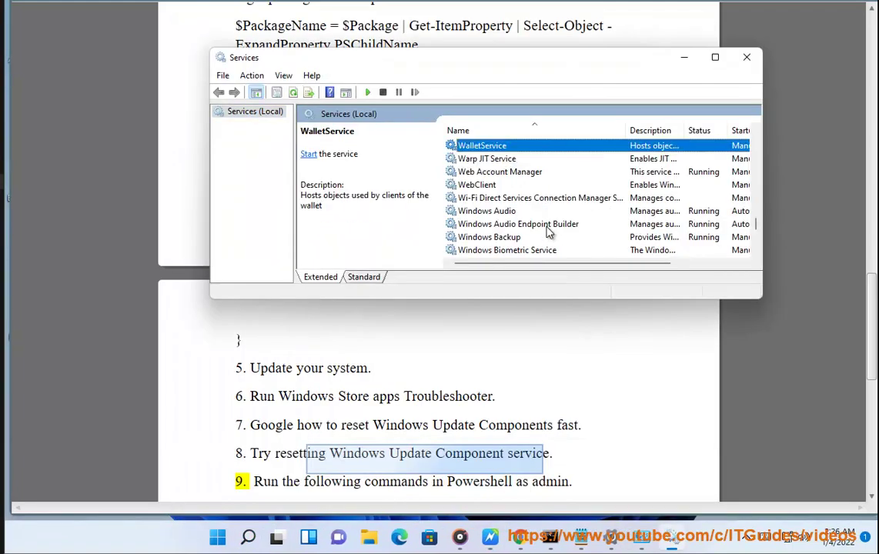
pyautogui.scroll(-4, 546, 233)
pyautogui.scroll(-4, 539, 233)
pyautogui.scroll(-2, 531, 234)
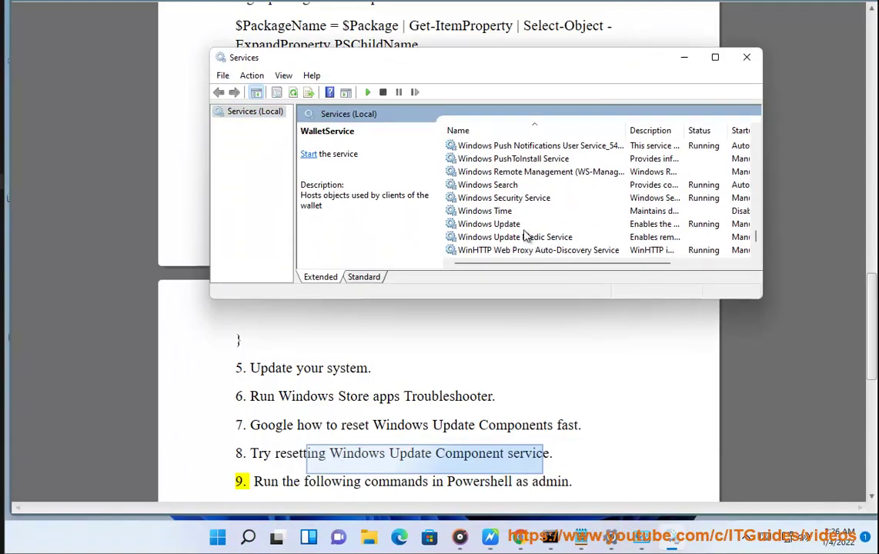
pyautogui.click(523, 226)
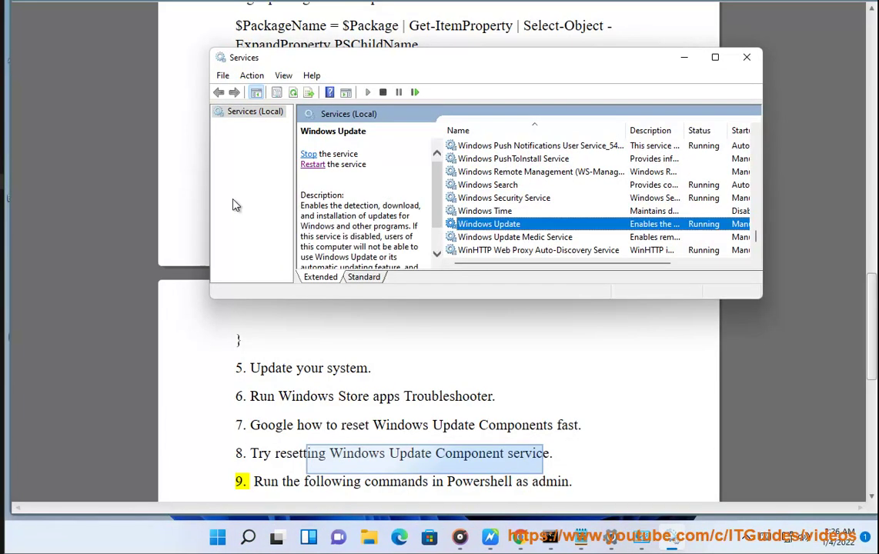
pyautogui.click(315, 166)
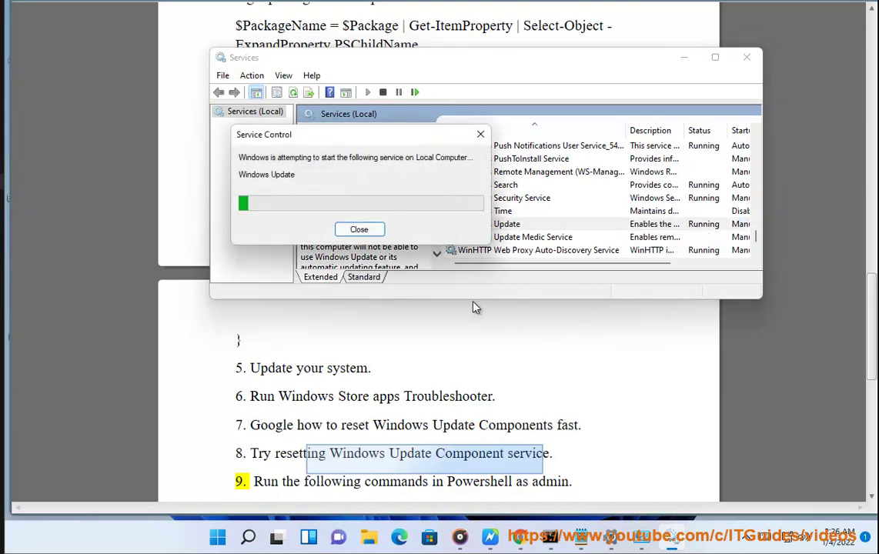
pyautogui.click(746, 58)
# Launch Windows PowerShell as administrator, approve the UAC prompt, and move the window up
pyautogui.scroll(-3, 526, 270)
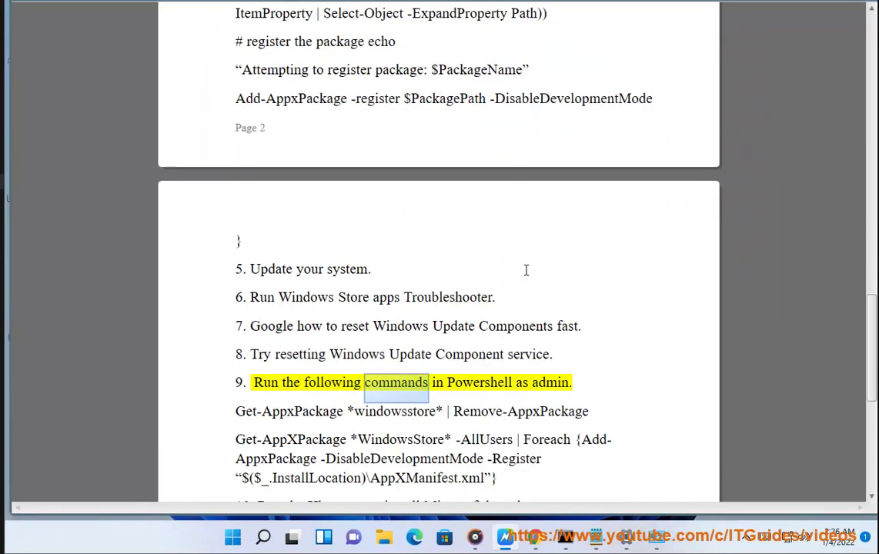
pyautogui.click(262, 536)
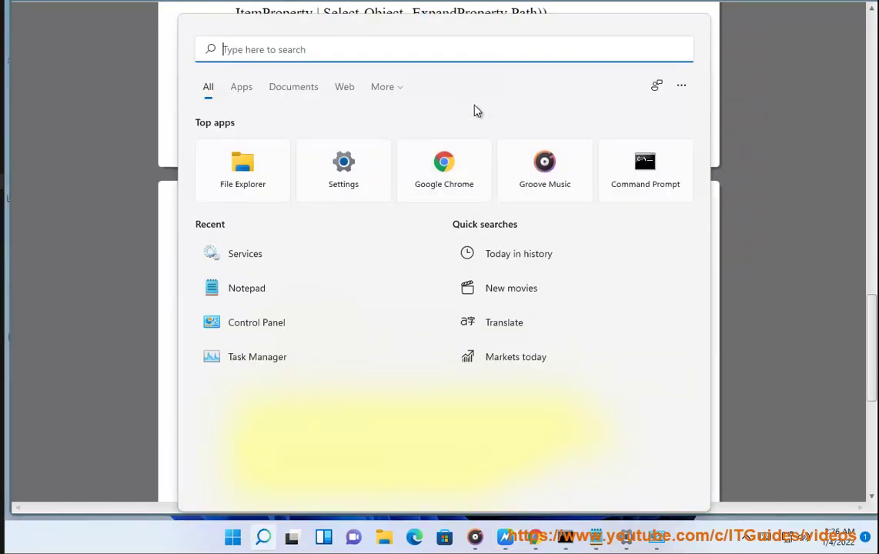
pyautogui.write('P')
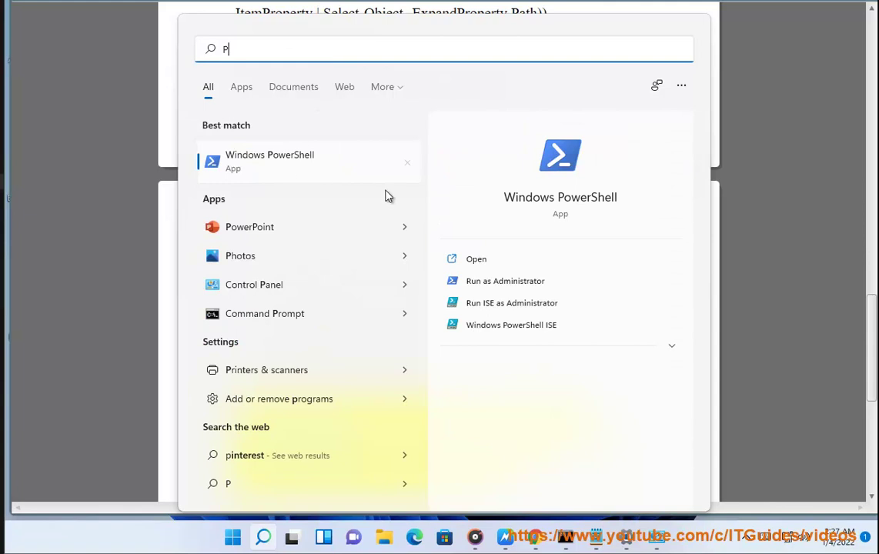
pyautogui.click(494, 286)
pyautogui.click(393, 344)
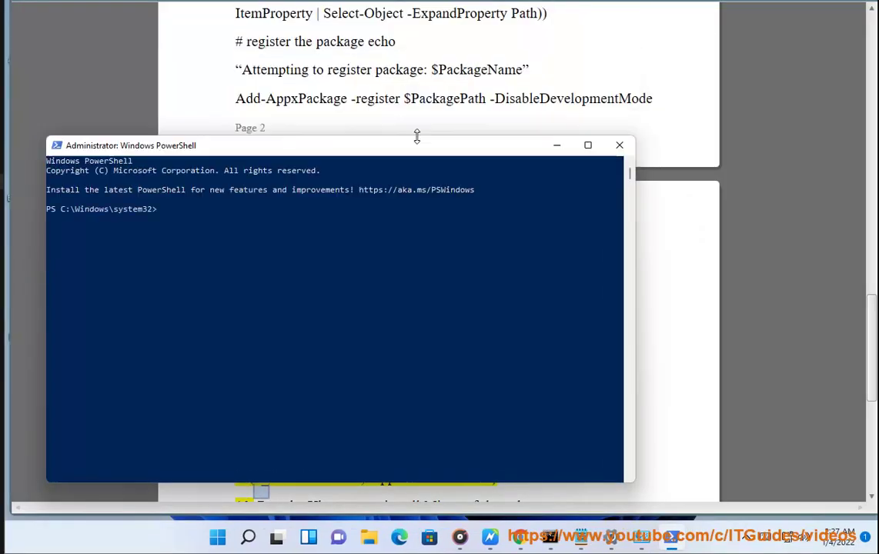
pyautogui.moveTo(344, 147); pyautogui.dragTo(463, 73)
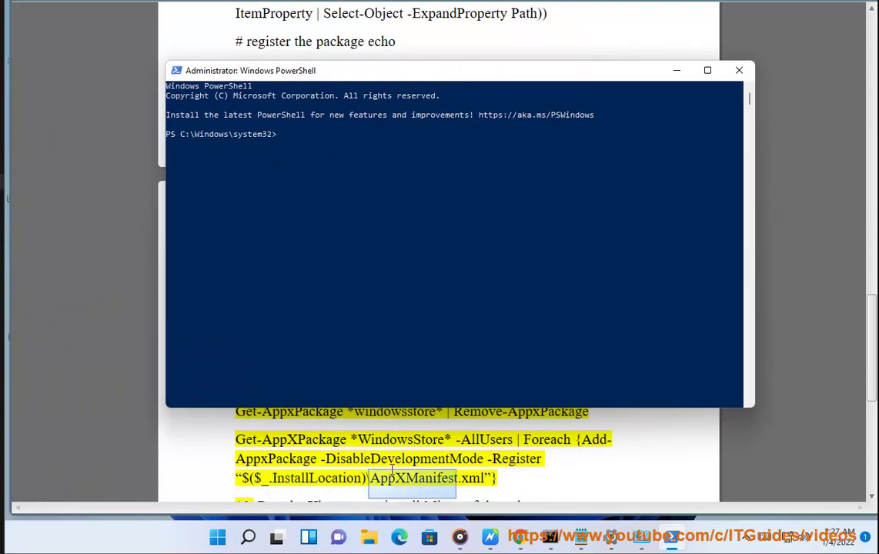
# Select the two step 9 Store re-registration commands in the guide and open PowerShell's Edit menu
pyautogui.click(351, 416)
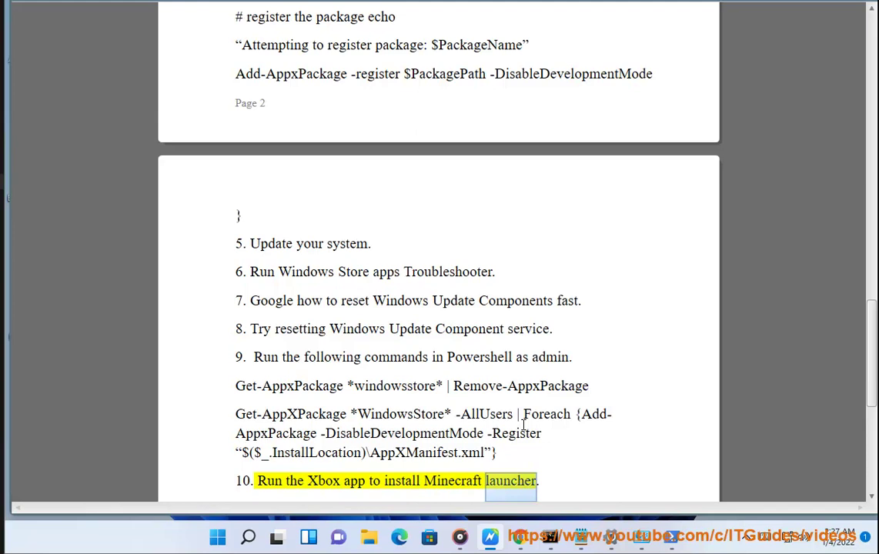
pyautogui.moveTo(590, 387); pyautogui.dragTo(235, 387)
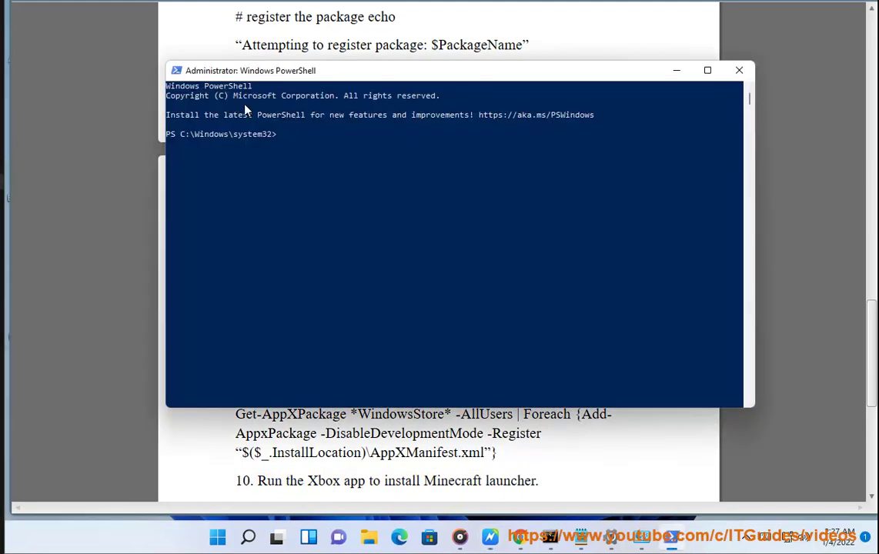
pyautogui.click(176, 71)
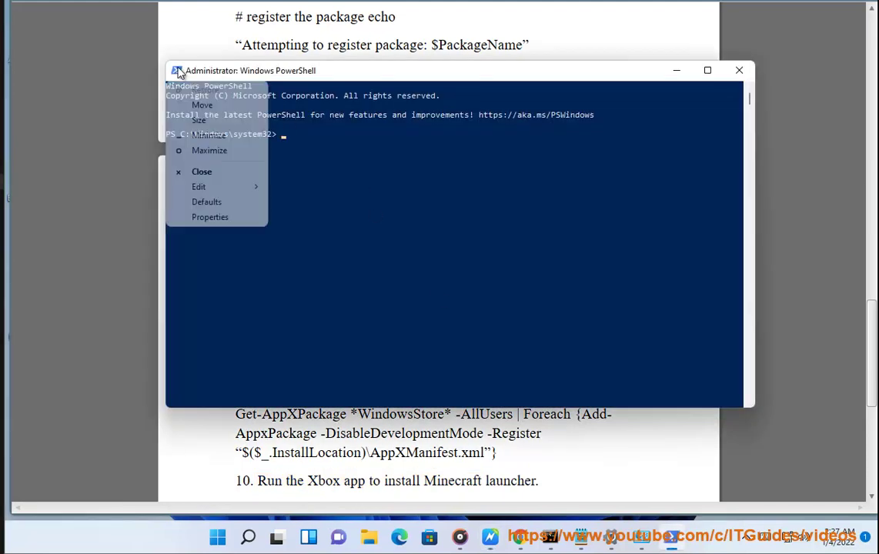
pyautogui.moveTo(199, 187)
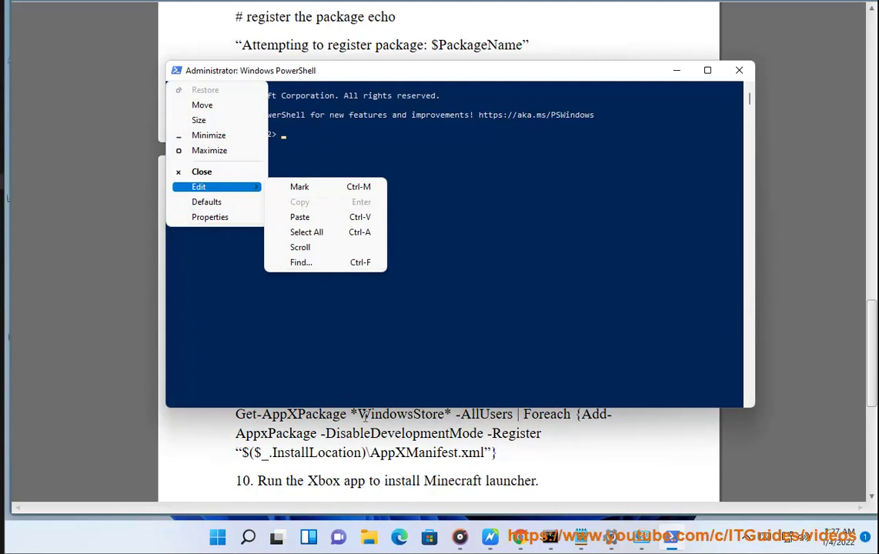
pyautogui.click(361, 415)
pyautogui.moveTo(501, 446); pyautogui.dragTo(225, 413)
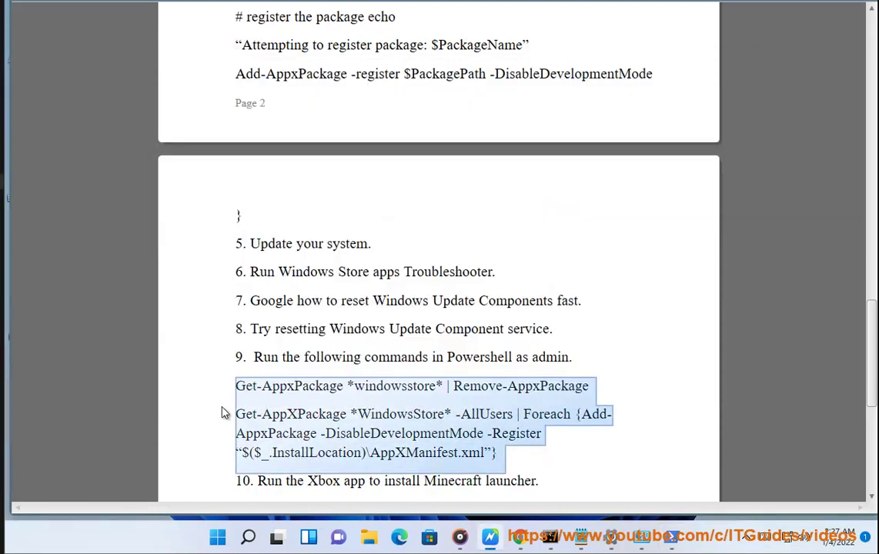
pyautogui.click(306, 433)
pyautogui.scroll(-2, 332, 418)
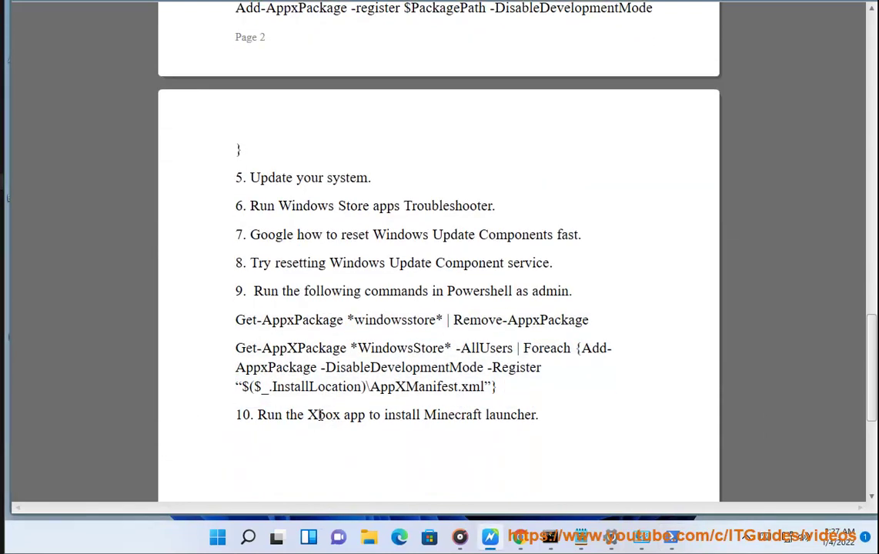